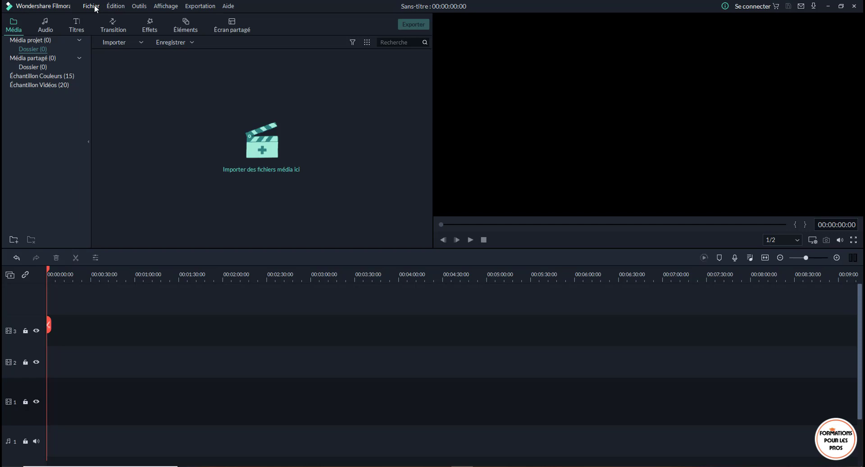
- Open the PC screen recorder to record new media from the screen
{"action": "left_click", "coordinate": [92, 6]}
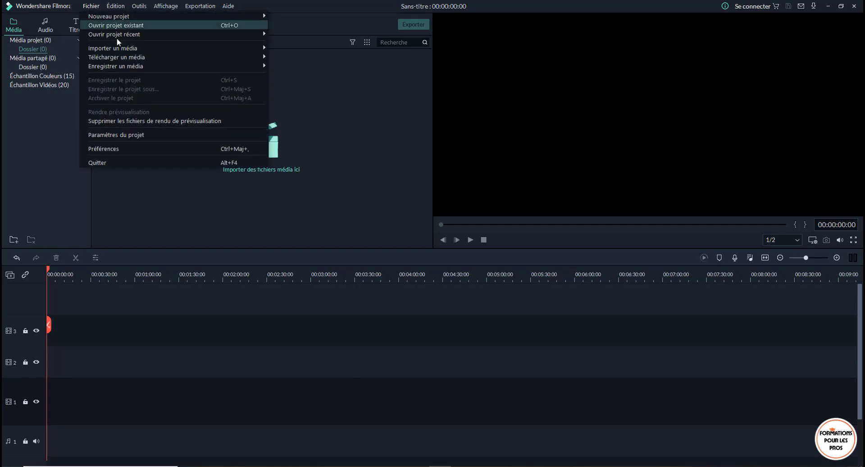
{"action": "mouse_move", "coordinate": [147, 67]}
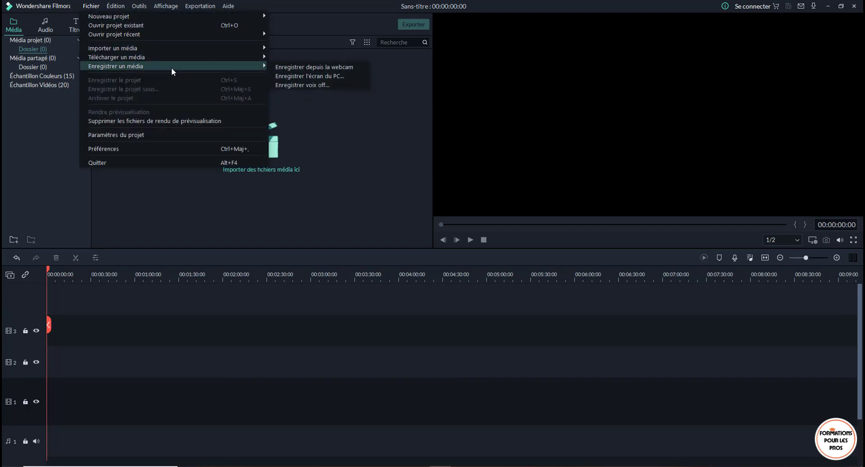
{"action": "left_click", "coordinate": [322, 78]}
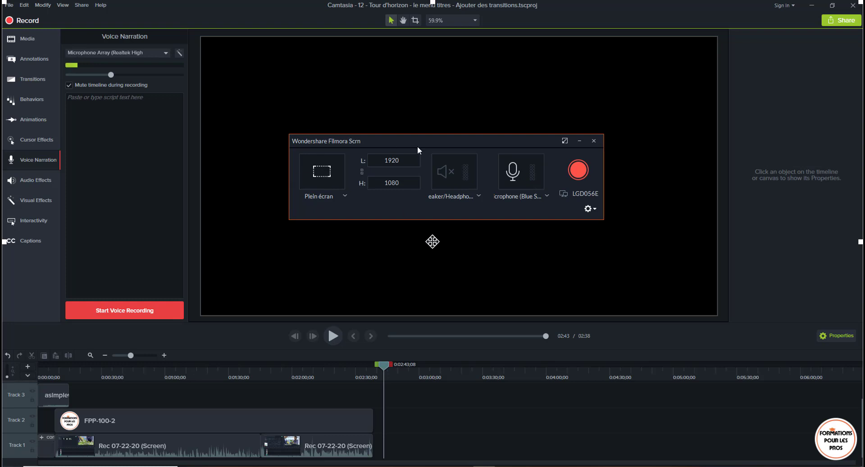
- Move the recorder window to the middle of the screen and shrink the capture area to 1920 × 1029
{"action": "left_click_drag", "start_coordinate": [429, 137], "coordinate": [674, 346]}
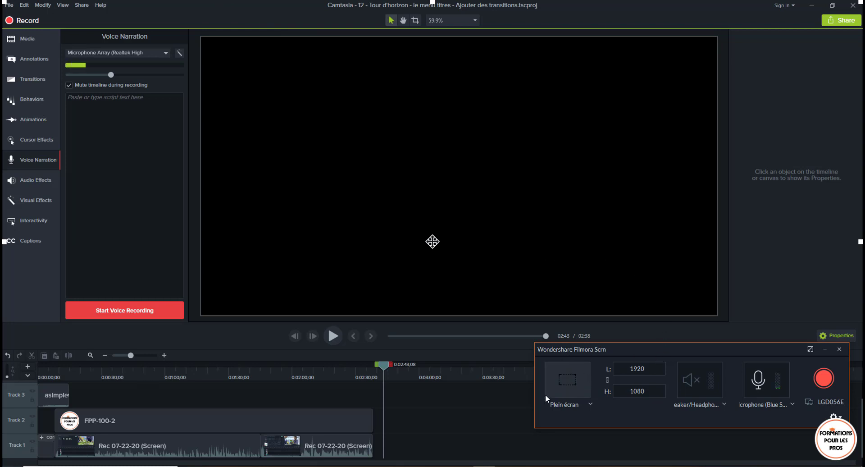
{"action": "left_click_drag", "start_coordinate": [634, 349], "coordinate": [345, 148]}
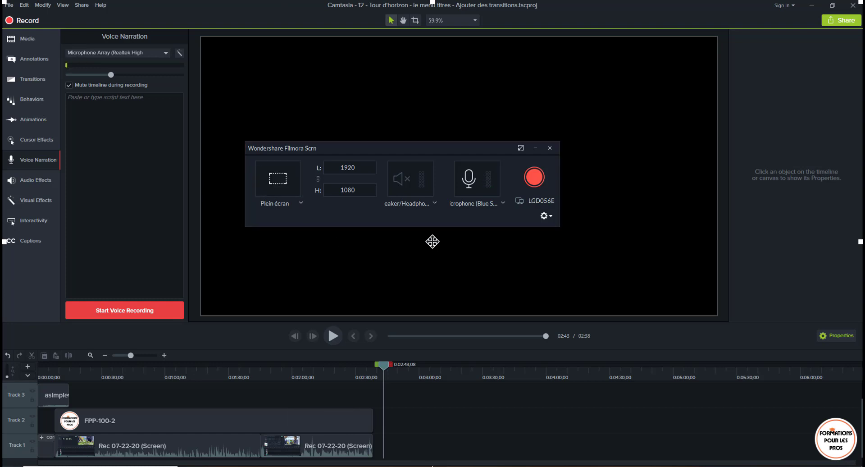
{"action": "left_click_drag", "start_coordinate": [433, 466], "coordinate": [433, 458]}
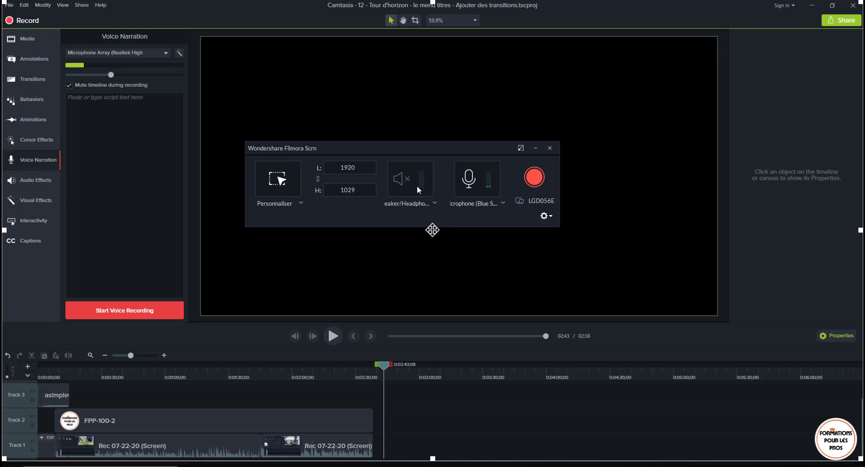
- Check the available speaker devices and select the Blue Snowball microphone as the recording's voice input
{"action": "left_click", "coordinate": [435, 204]}
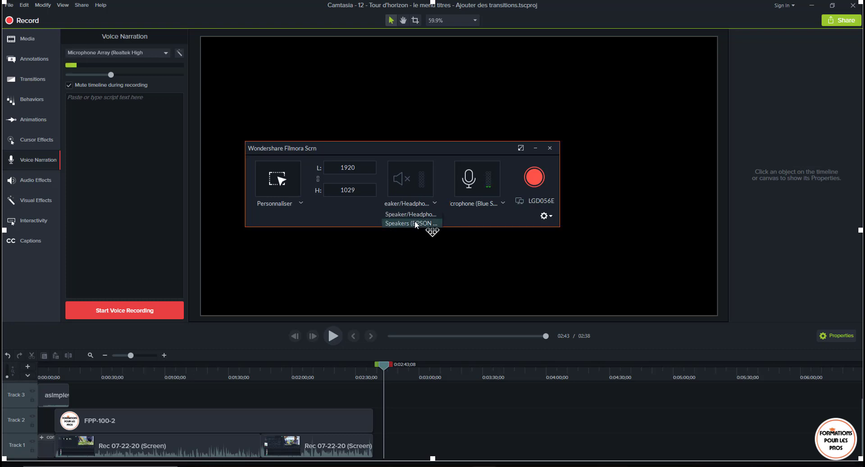
{"action": "left_click", "coordinate": [456, 213]}
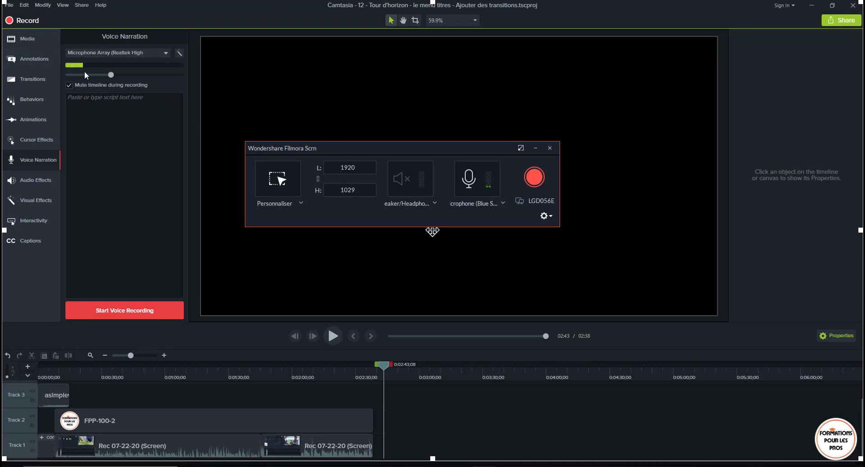
{"action": "left_click", "coordinate": [503, 203]}
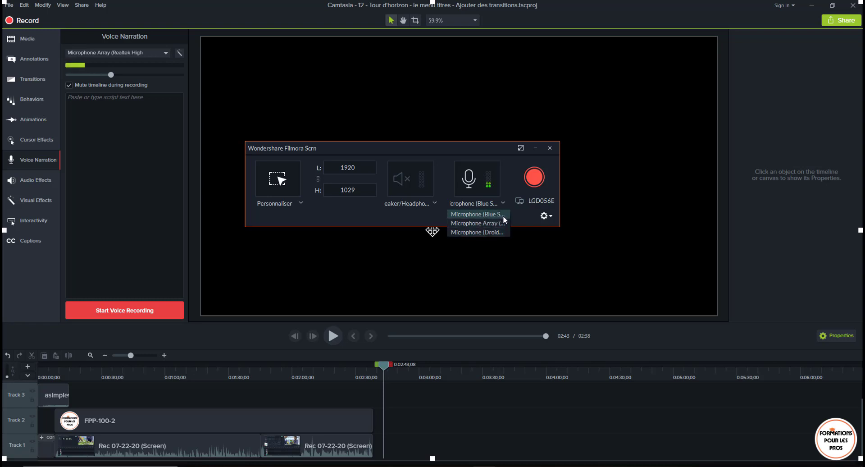
{"action": "left_click", "coordinate": [497, 162]}
{"action": "left_click", "coordinate": [485, 179]}
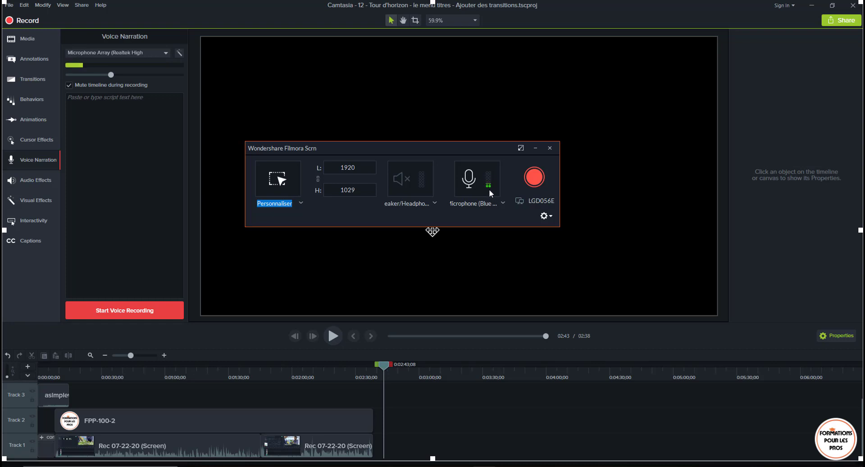
{"action": "left_click", "coordinate": [502, 203]}
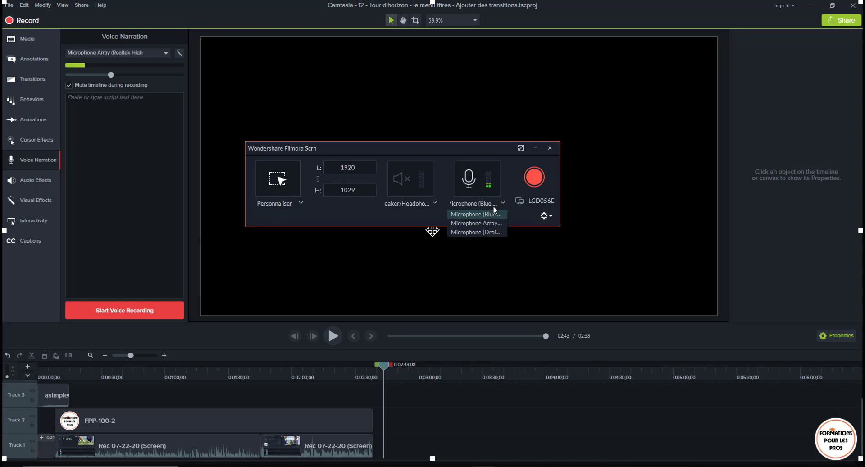
{"action": "left_click", "coordinate": [477, 215]}
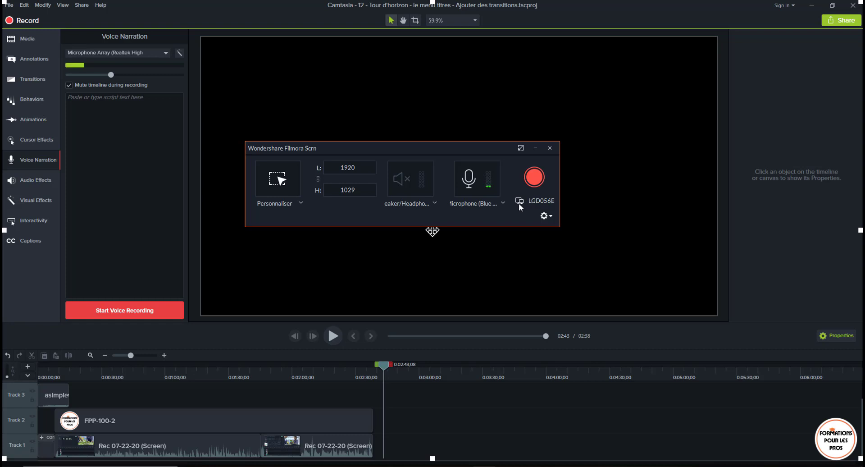
- Open the recorder's advanced settings and examine the folder selection for saved recordings without changing it
{"action": "left_click", "coordinate": [549, 219]}
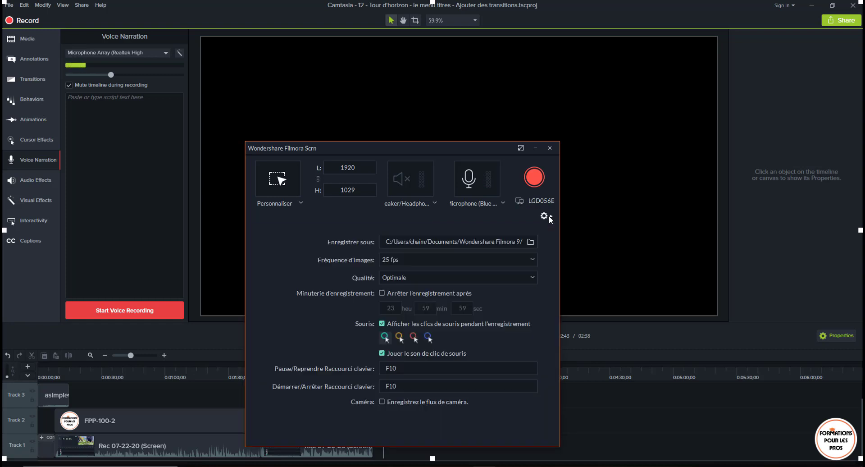
{"action": "left_click", "coordinate": [531, 243]}
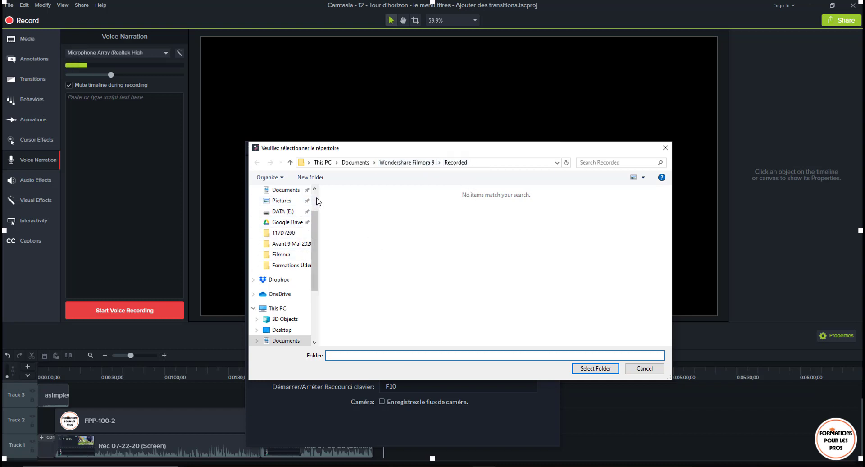
{"action": "scroll", "coordinate": [281, 230], "scroll_direction": "up", "scroll_amount": 2}
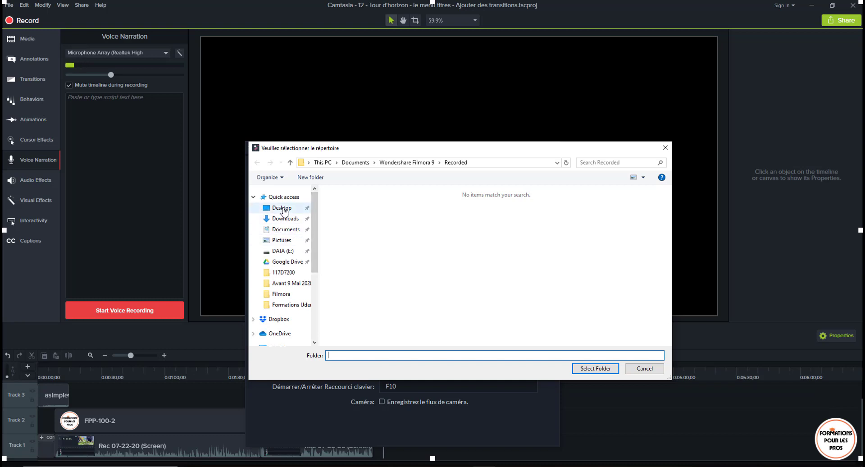
{"action": "left_click", "coordinate": [494, 166]}
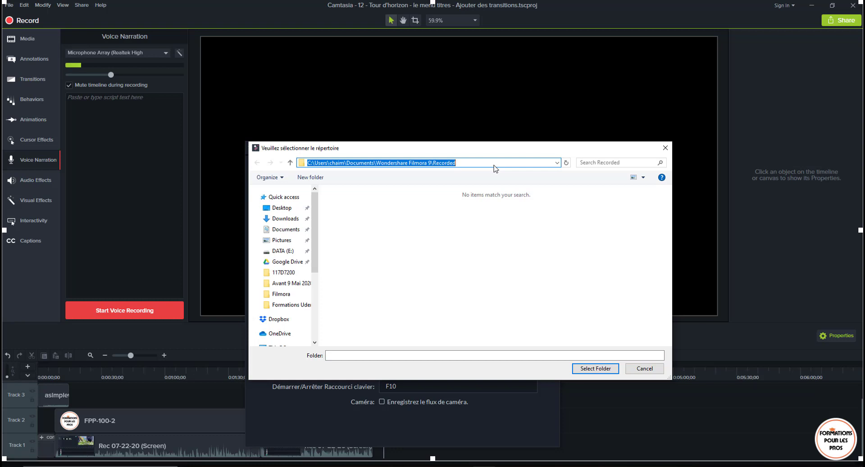
{"action": "left_click", "coordinate": [471, 299]}
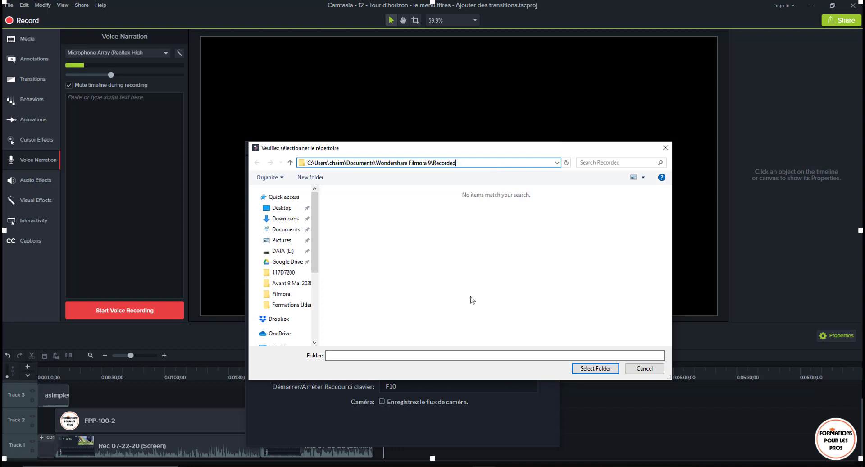
{"action": "left_click", "coordinate": [644, 369]}
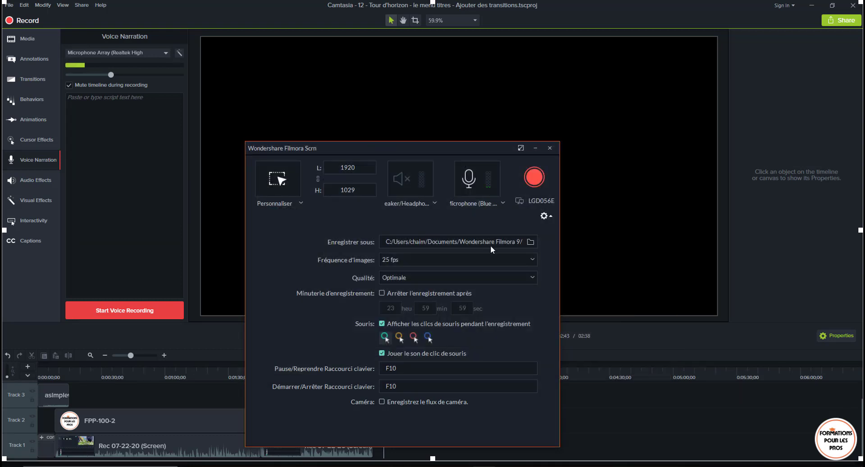
- Examine the available frame rates and quality levels for the screen recording
{"action": "left_click", "coordinate": [445, 261]}
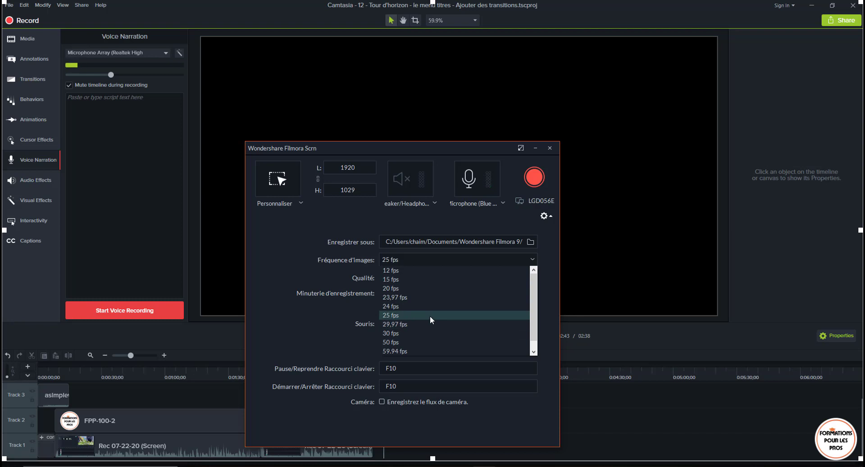
{"action": "left_click", "coordinate": [322, 303]}
{"action": "left_click", "coordinate": [415, 278]}
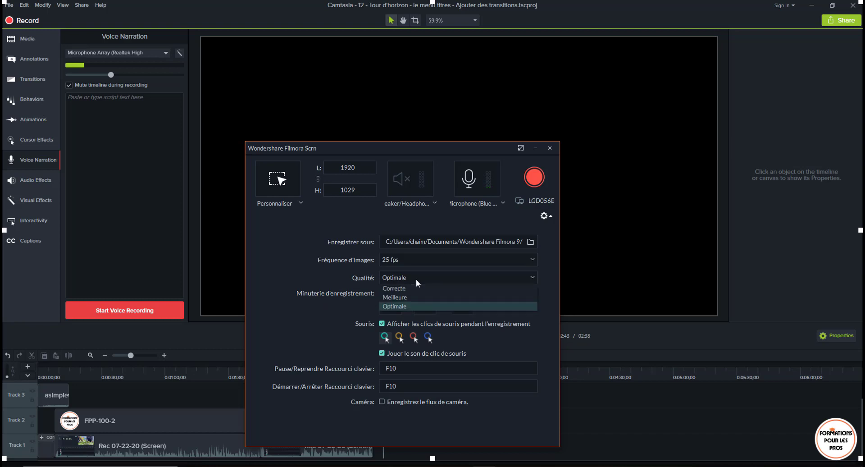
{"action": "left_click", "coordinate": [415, 279]}
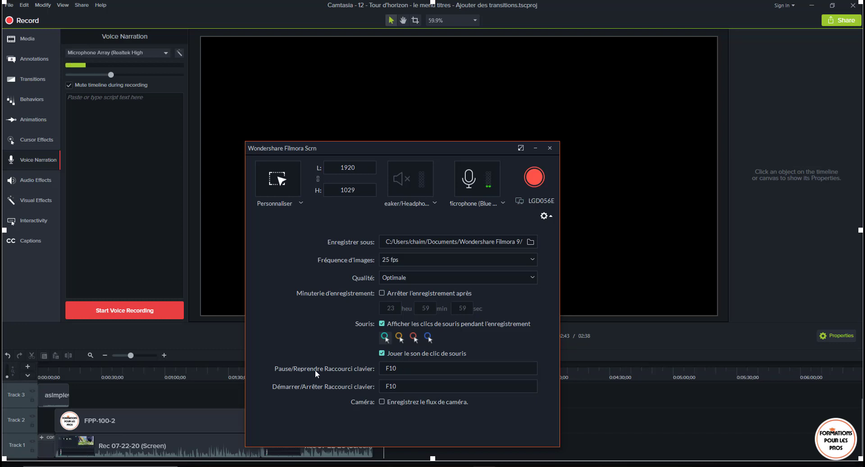
- Set the pause/resume shortcut to F6 and the start/stop recording shortcut to F7
{"action": "key", "text": "F3"}
{"action": "double_click", "coordinate": [396, 368]}
{"action": "key", "text": "F6"}
{"action": "key", "text": "F7"}
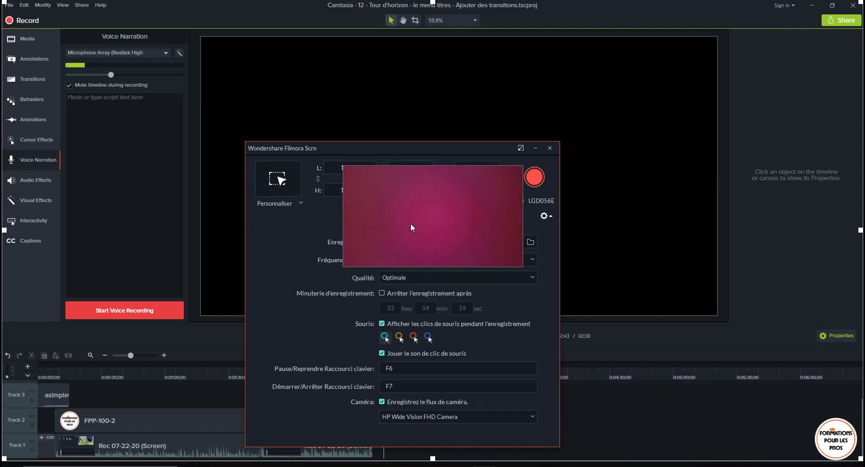
- Turn off recording of the camera stream and collapse the recorder's advanced settings
{"action": "left_click", "coordinate": [382, 400]}
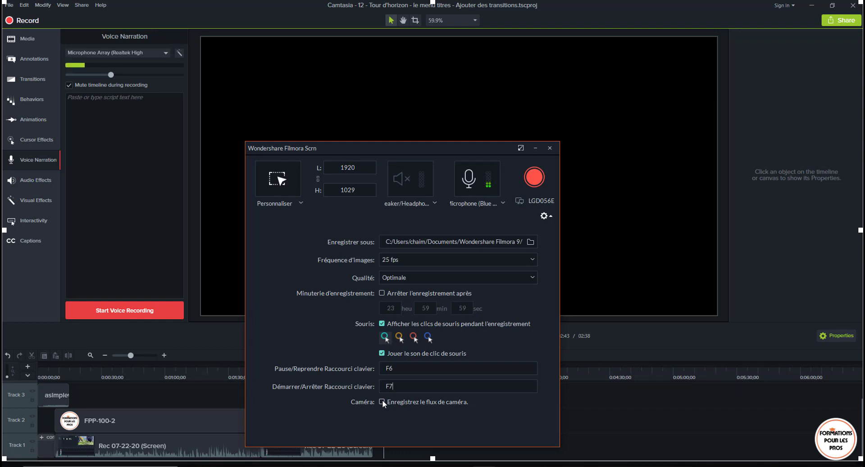
{"action": "left_click", "coordinate": [550, 217]}
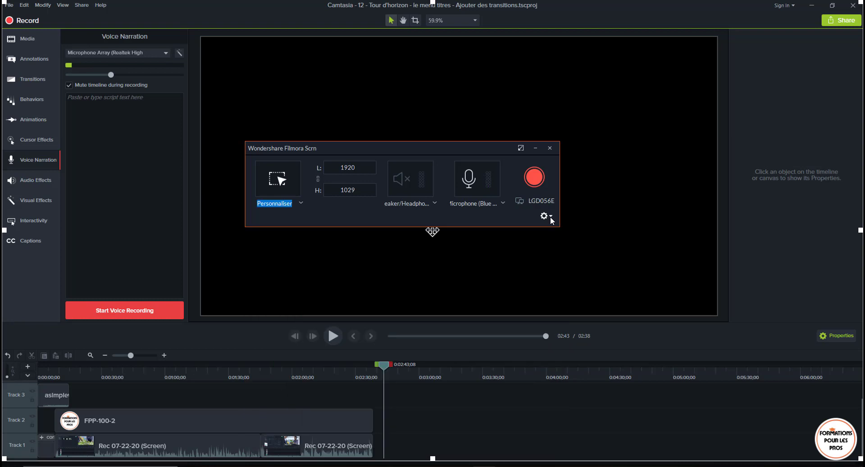
- Minimize the recorder windows and start the Filmora screen recording over the Camtasia project
{"action": "left_click", "coordinate": [534, 149]}
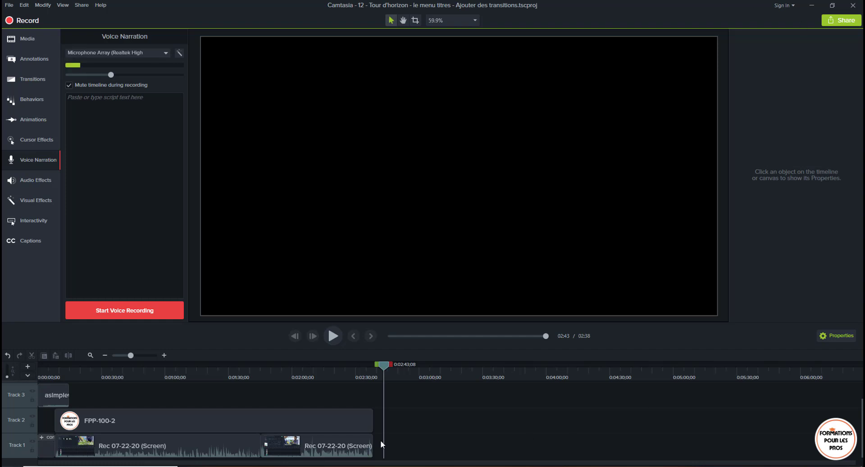
{"action": "left_click", "coordinate": [462, 466]}
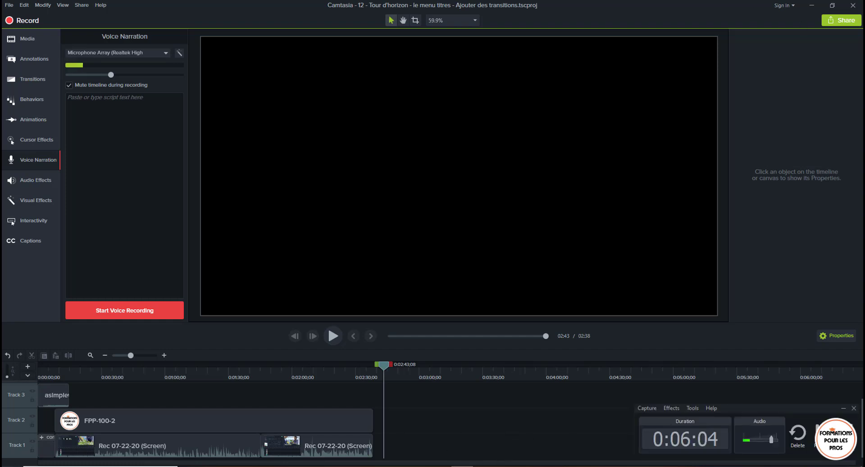
{"action": "left_click", "coordinate": [843, 408]}
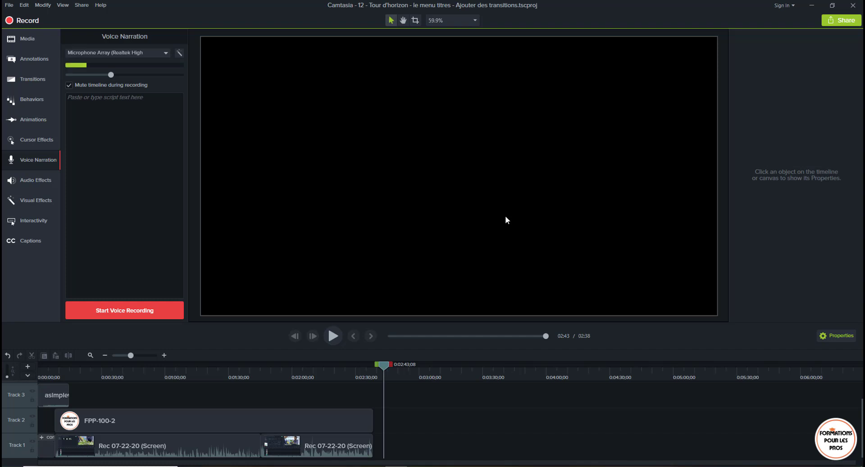
{"action": "key", "text": "F7"}
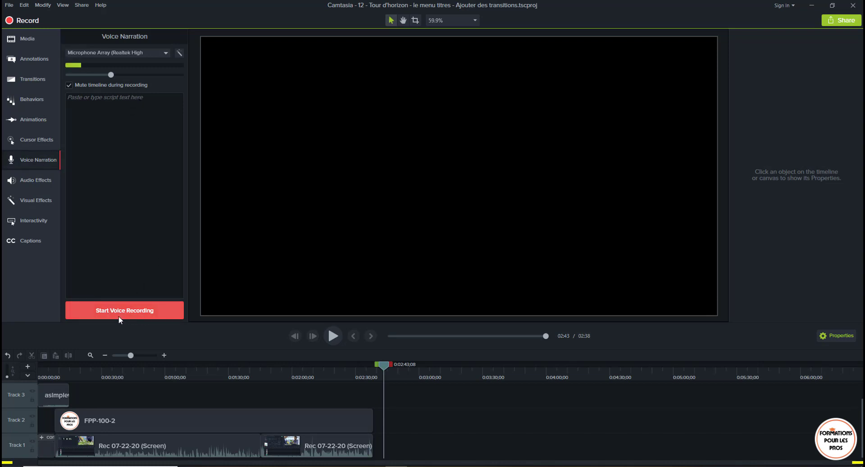
- Select Microphone (Blue Snowball) as the voice narration input in Camtasia
{"action": "left_click", "coordinate": [140, 317]}
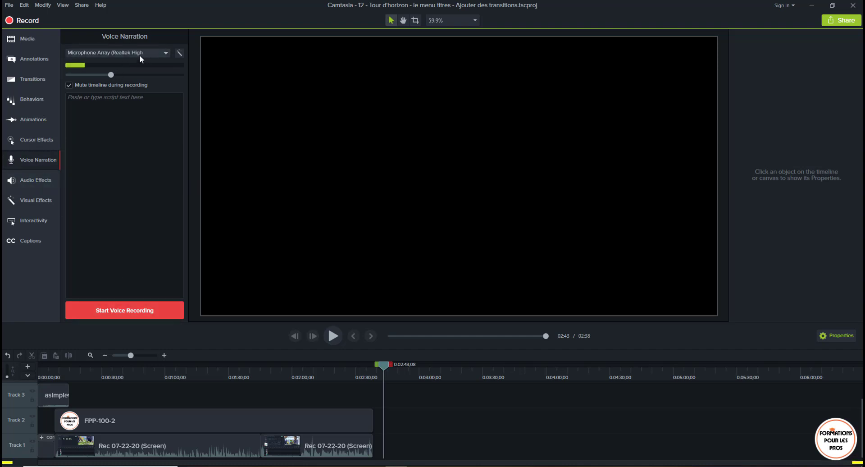
{"action": "left_click", "coordinate": [124, 53]}
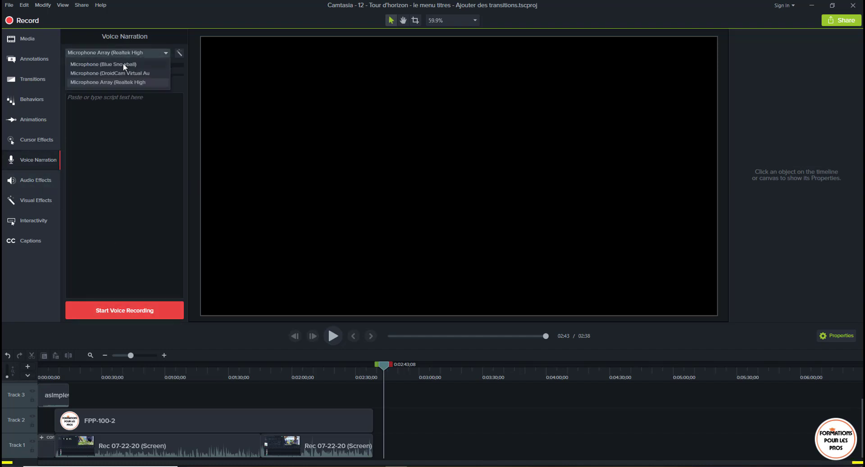
{"action": "left_click", "coordinate": [123, 64]}
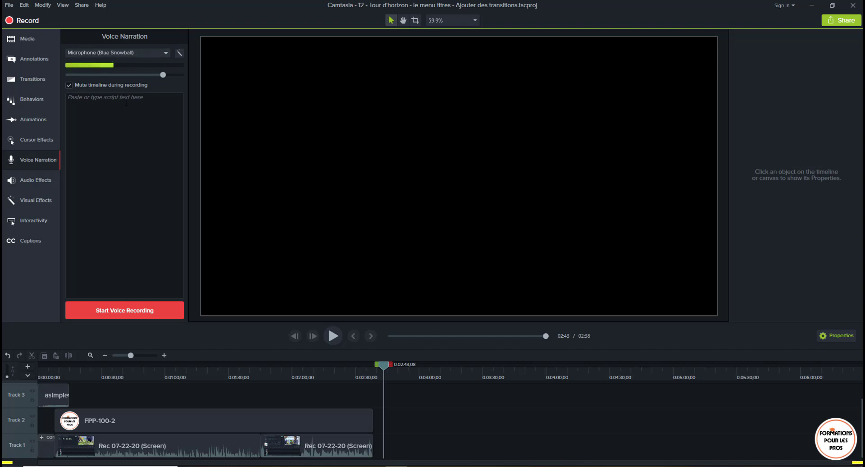
- Record a short voice narration in Camtasia without script text, stop it, and discard the narration instead of saving it
{"action": "left_click", "coordinate": [103, 207]}
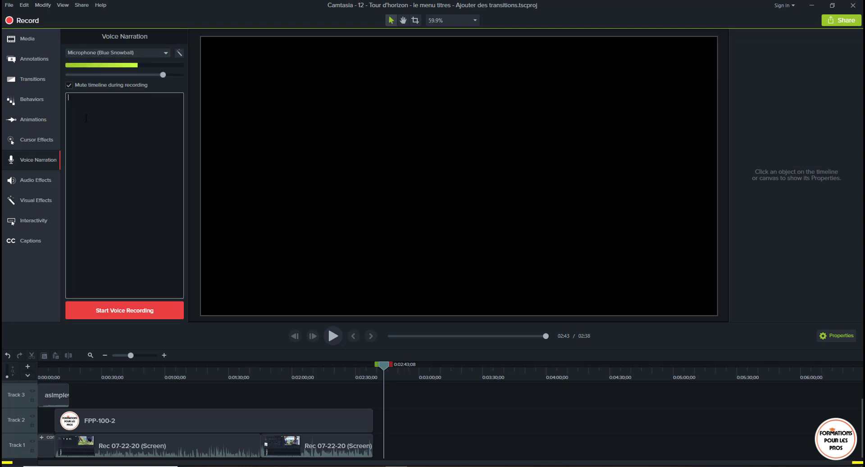
{"action": "left_click", "coordinate": [144, 311]}
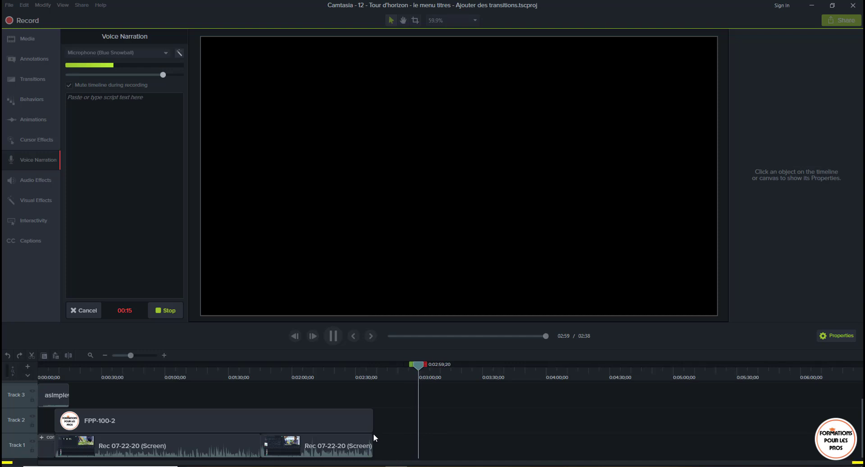
{"action": "left_click", "coordinate": [167, 311]}
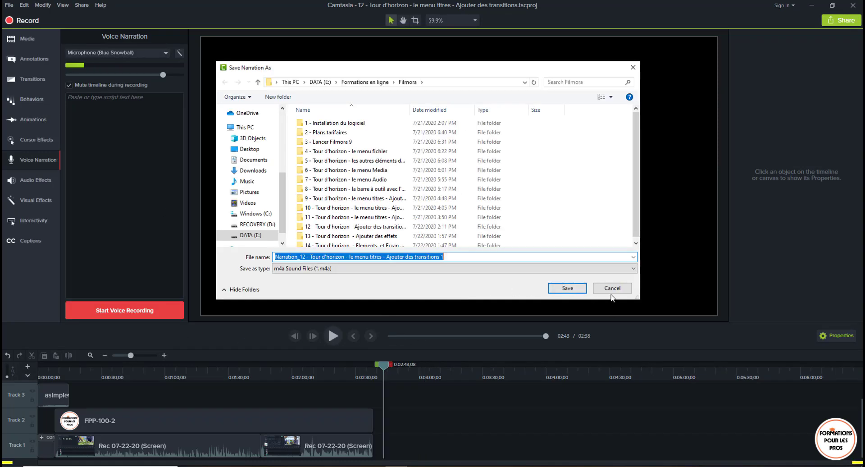
{"action": "left_click", "coordinate": [610, 289]}
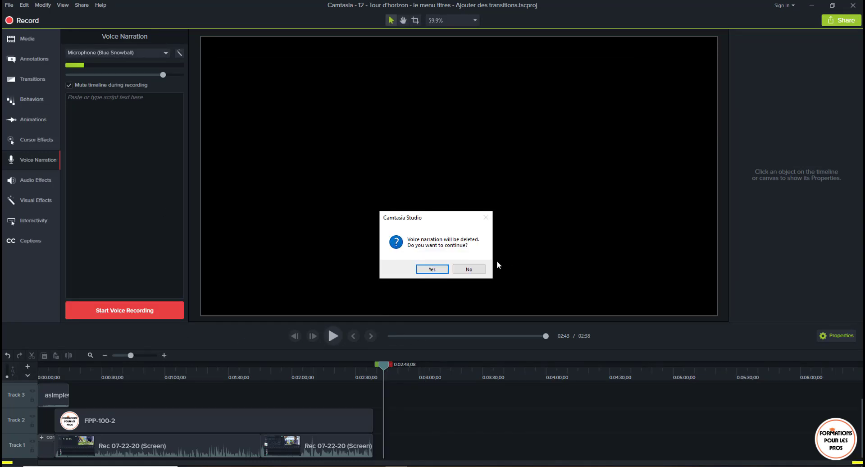
{"action": "left_click", "coordinate": [423, 270]}
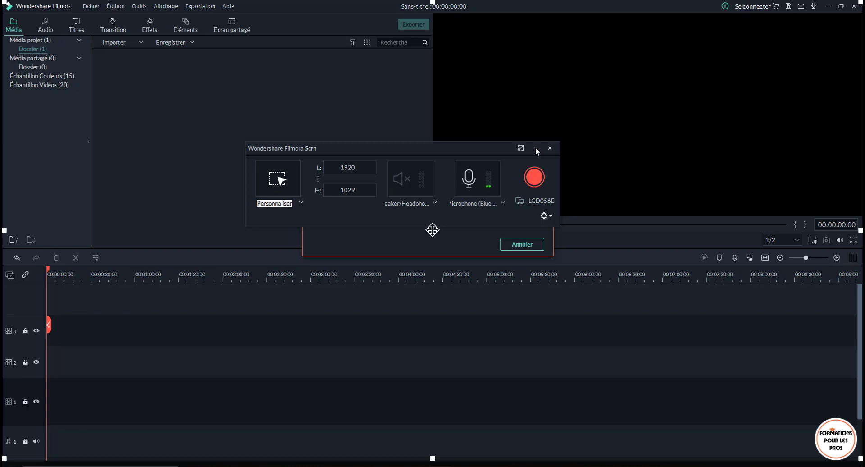
- Minimize Filmora's recorder and place the recorded screen clip at the start of video track 1, matching the project to 1920 x 1028 24fps
{"action": "left_click", "coordinate": [535, 147]}
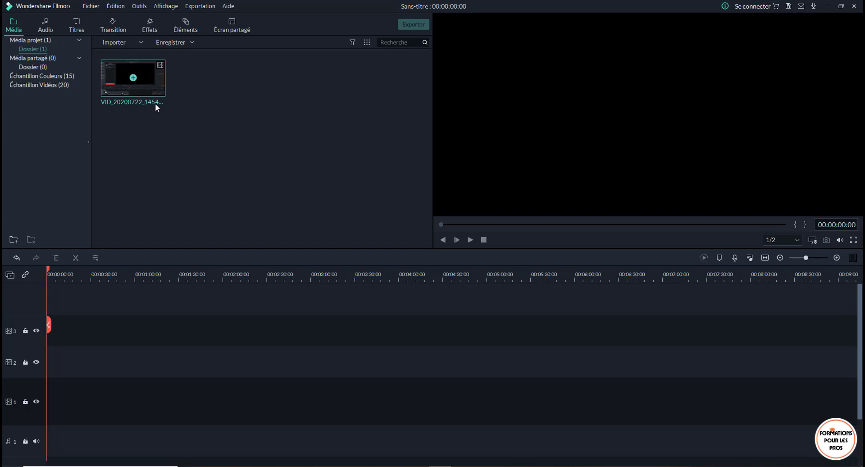
{"action": "left_click_drag", "start_coordinate": [139, 79], "coordinate": [51, 393]}
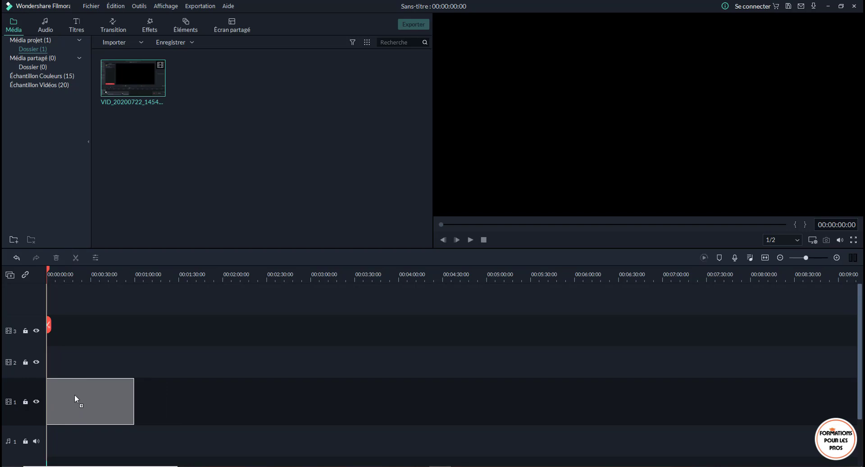
{"action": "left_click_drag", "start_coordinate": [75, 395], "coordinate": [74, 396]}
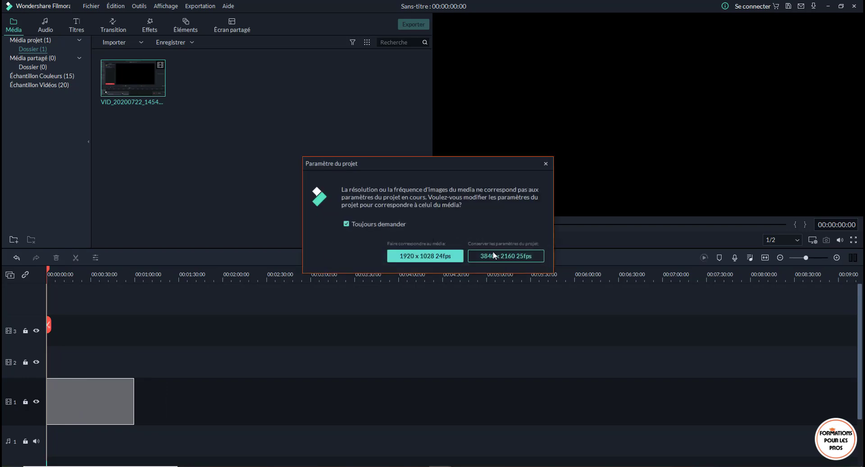
{"action": "left_click", "coordinate": [425, 256]}
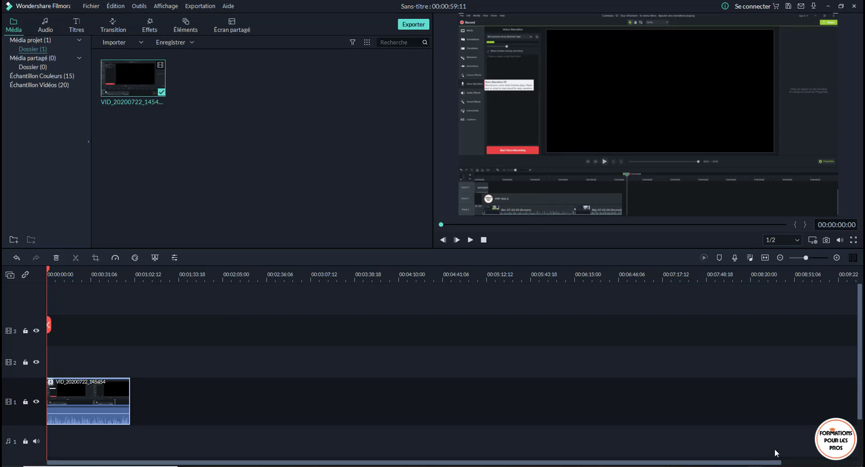
- Adjust the system speaker volume, play back the recorded clip to check it, and return the playhead to the start
{"action": "left_click", "coordinate": [801, 466]}
{"action": "left_click", "coordinate": [813, 453]}
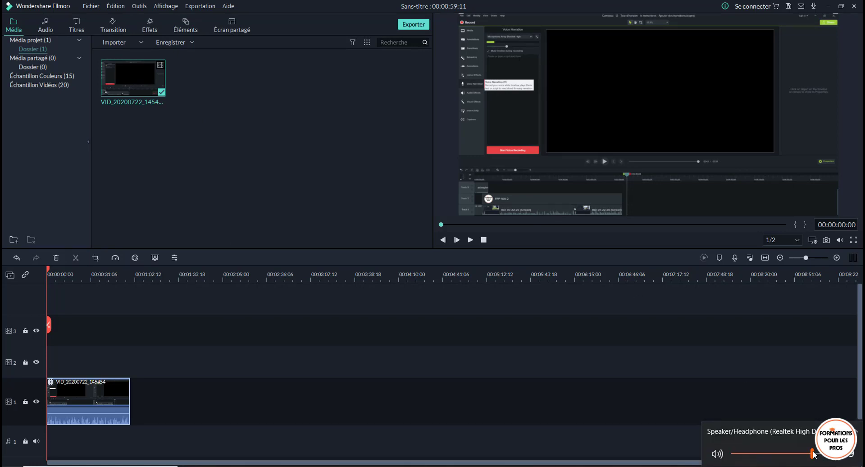
{"action": "left_click", "coordinate": [470, 239]}
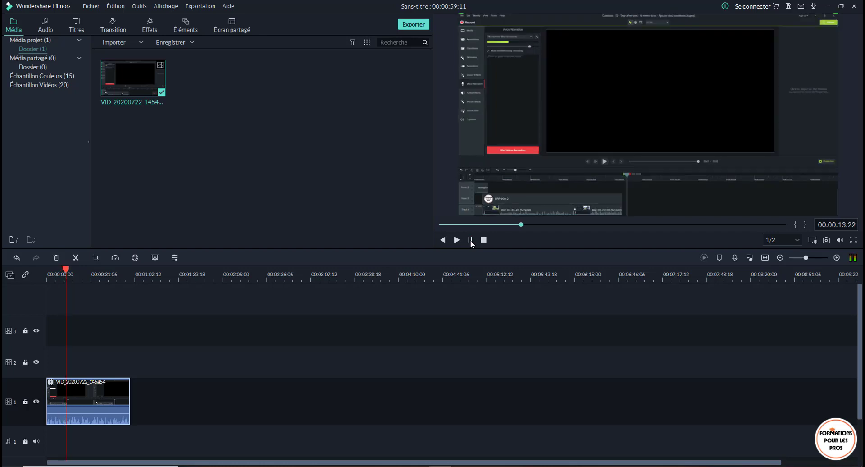
{"action": "left_click", "coordinate": [470, 240]}
{"action": "left_click_drag", "start_coordinate": [66, 275], "coordinate": [42, 279]}
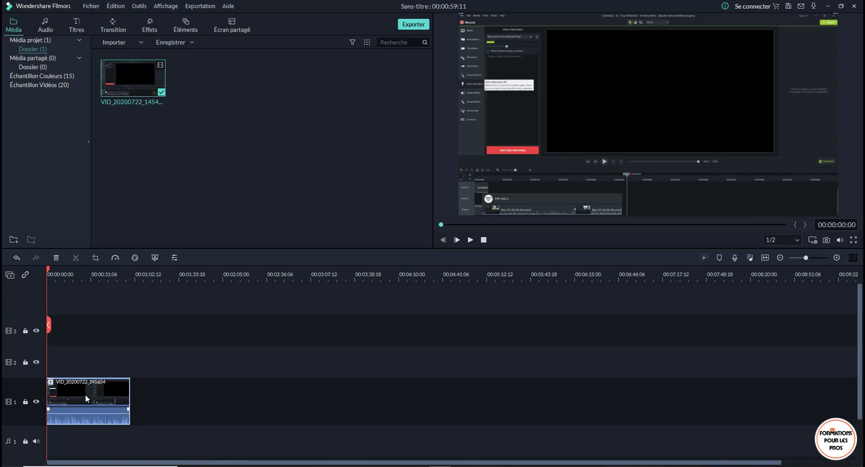
- Insert the Ouverture 3 opening title at the start of video track 1 and position the recorded clip directly after it
{"action": "left_click_drag", "start_coordinate": [85, 394], "coordinate": [112, 392]}
{"action": "left_click", "coordinate": [80, 29]}
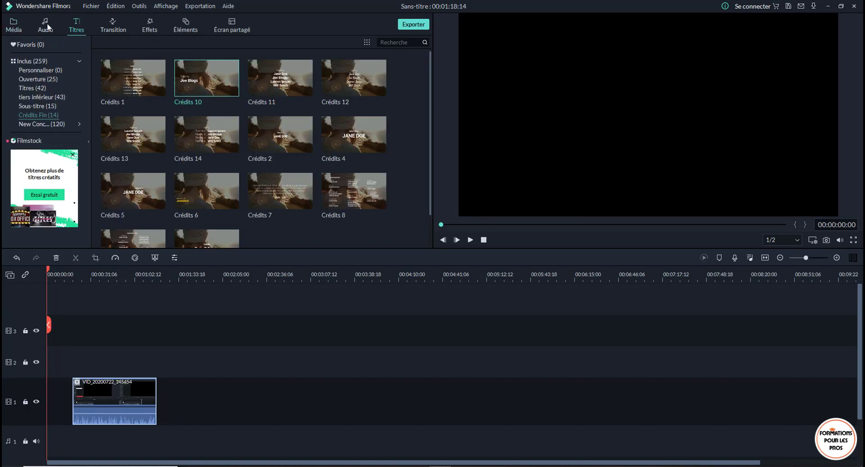
{"action": "left_click", "coordinate": [46, 77]}
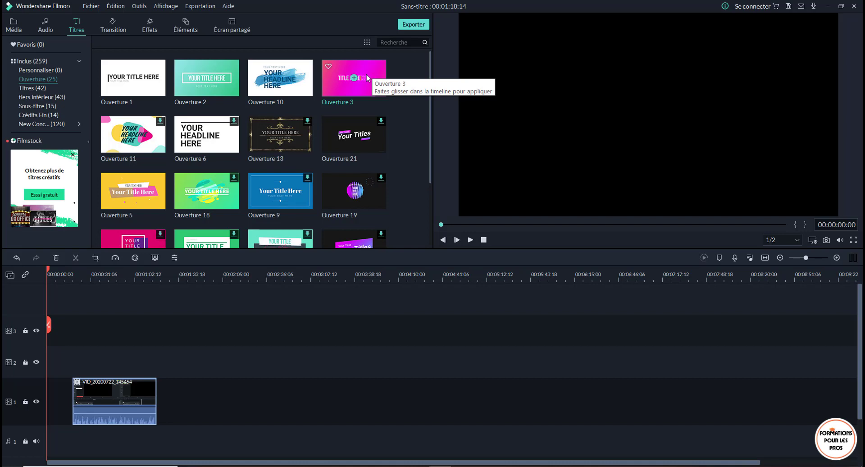
{"action": "left_click_drag", "start_coordinate": [373, 76], "coordinate": [47, 384]}
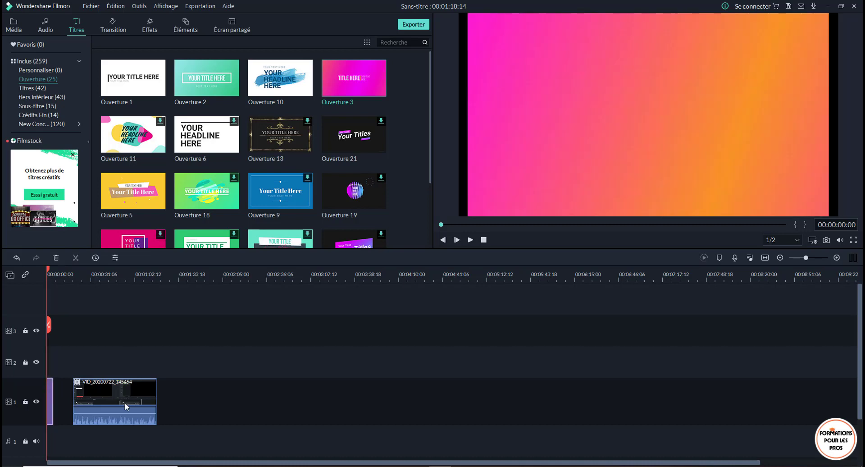
{"action": "left_click_drag", "start_coordinate": [127, 404], "coordinate": [64, 393]}
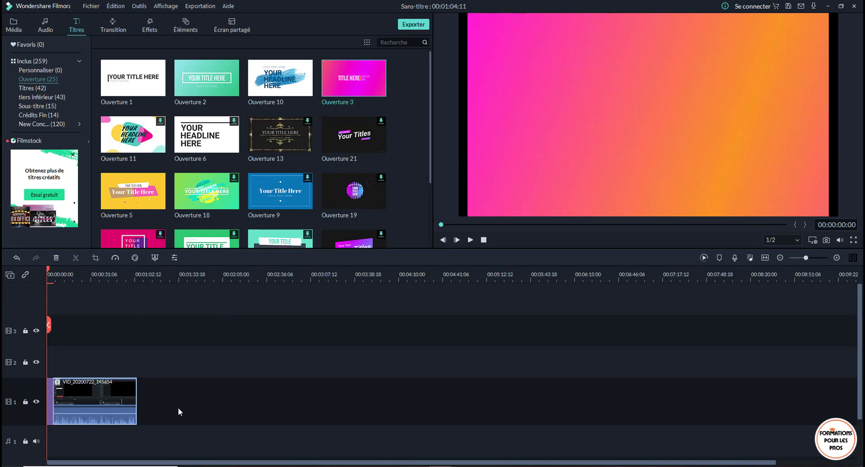
- Preview the opening title until its text is displayed and replace the main "TITLE HERE" text with "Camtasia"
{"action": "key", "text": "space"}
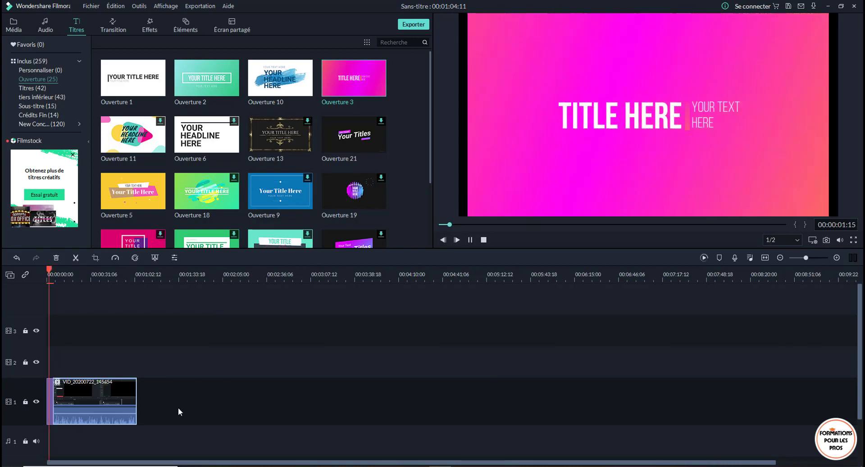
{"action": "key", "text": "space"}
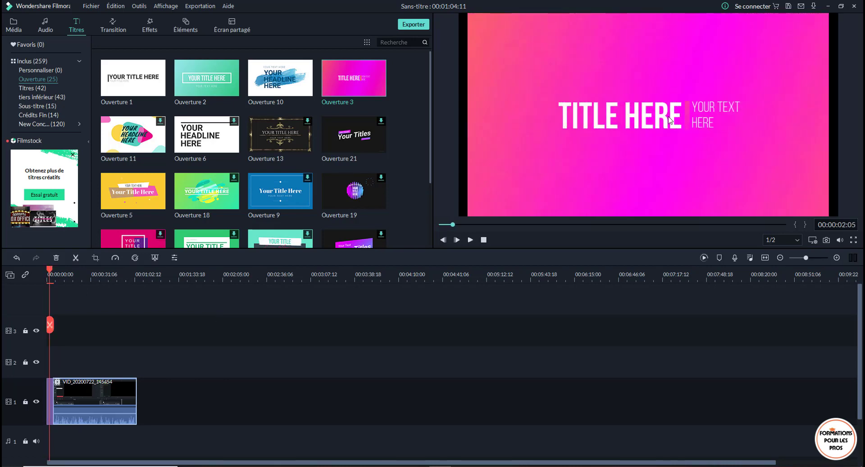
{"action": "left_click", "coordinate": [637, 121]}
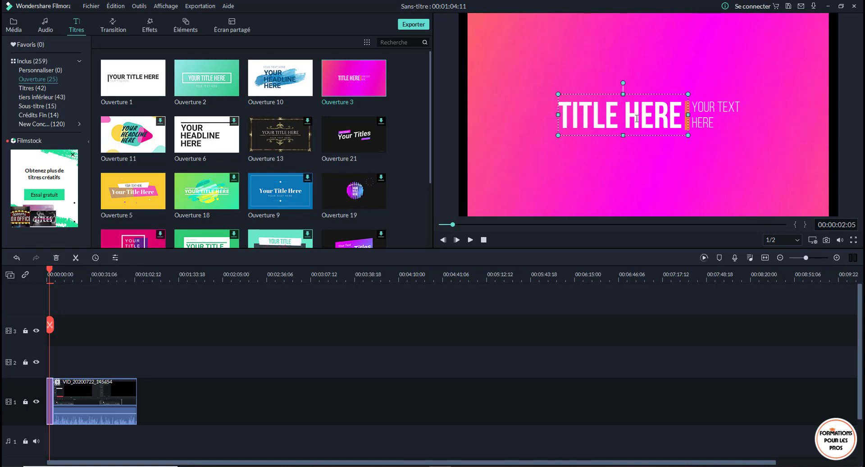
{"action": "double_click", "coordinate": [636, 118]}
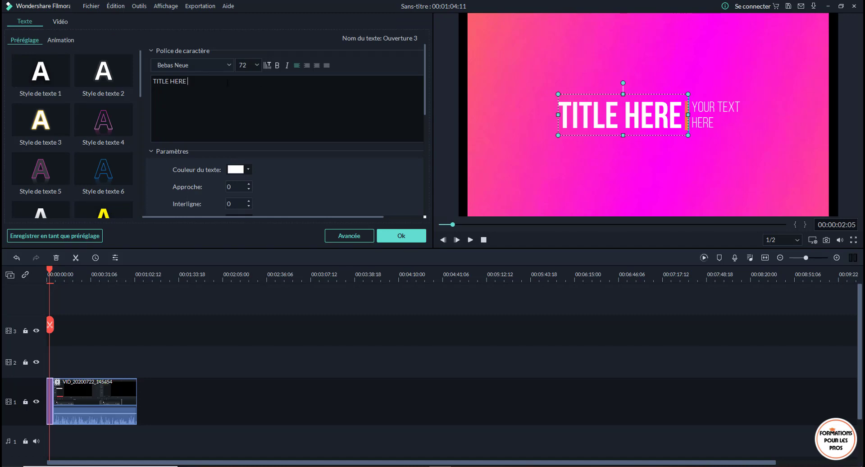
{"action": "key", "text": "ctrl+a"}
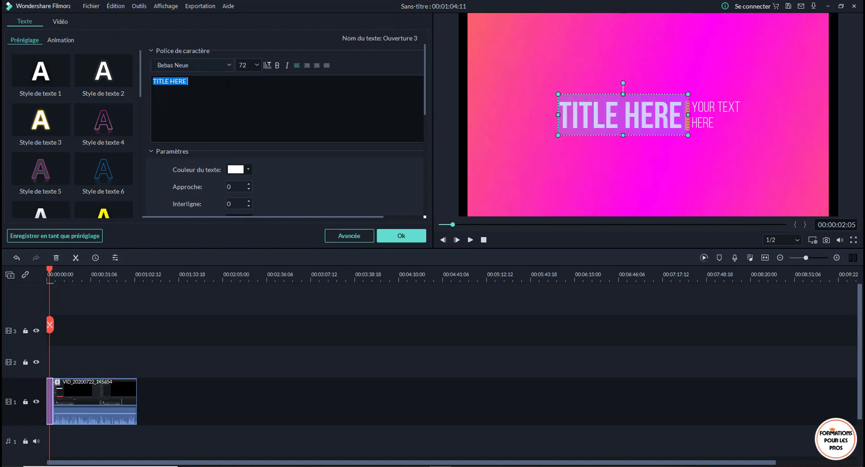
{"action": "type", "text": "C"}
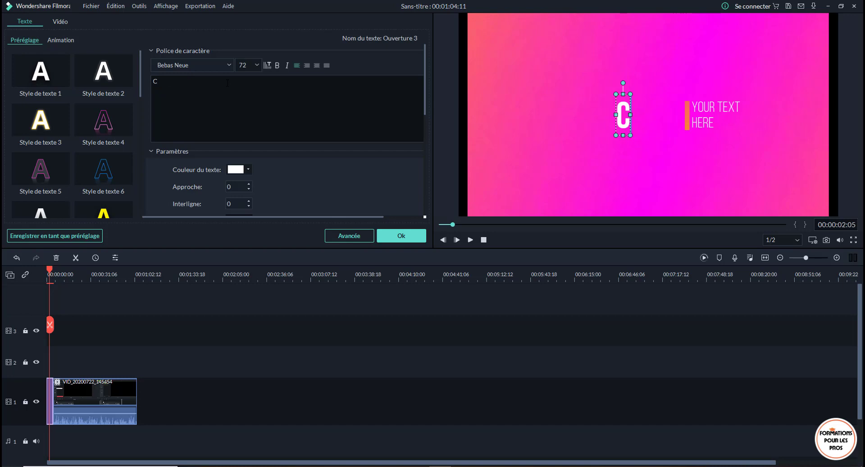
{"action": "type", "text": "amt"}
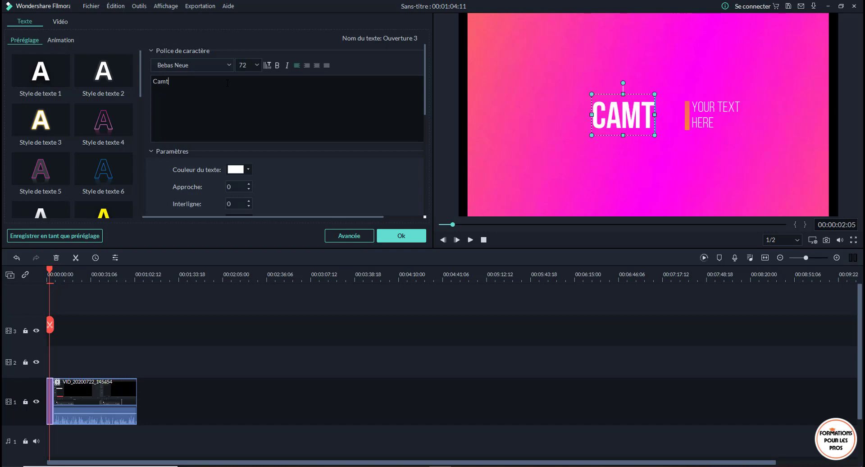
{"action": "type", "text": "asia"}
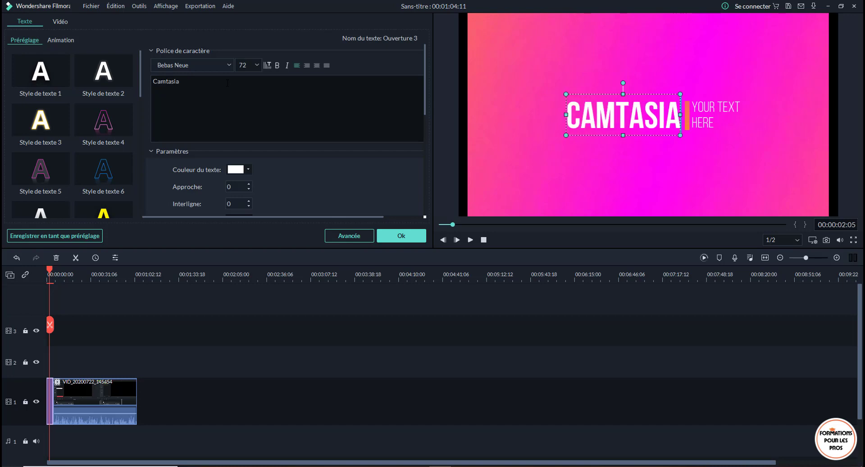
- Replace the opening title's secondary text with "Ajouter la voixoff", with a line break after "Ajouter"
{"action": "left_click", "coordinate": [718, 121]}
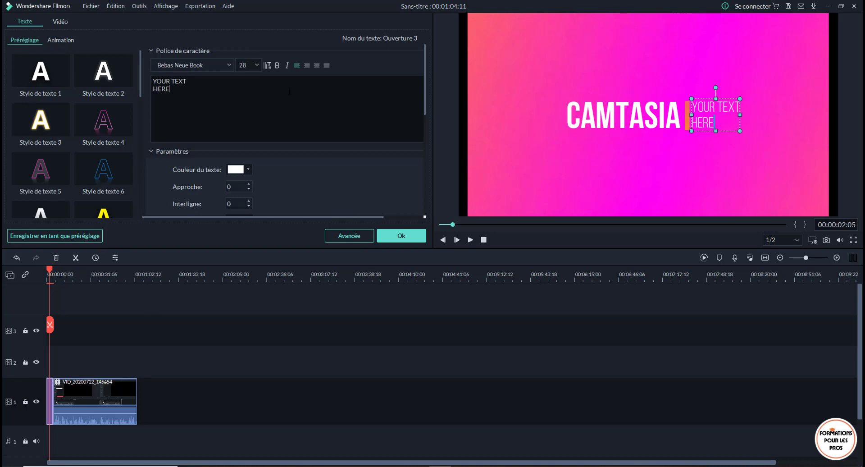
{"action": "key", "text": "ctrl+a"}
{"action": "type", "text": "A"}
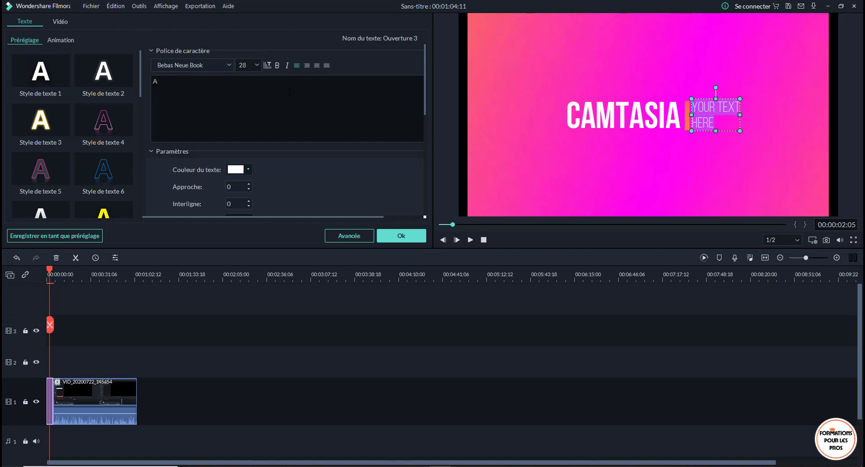
{"action": "type", "text": "joute"}
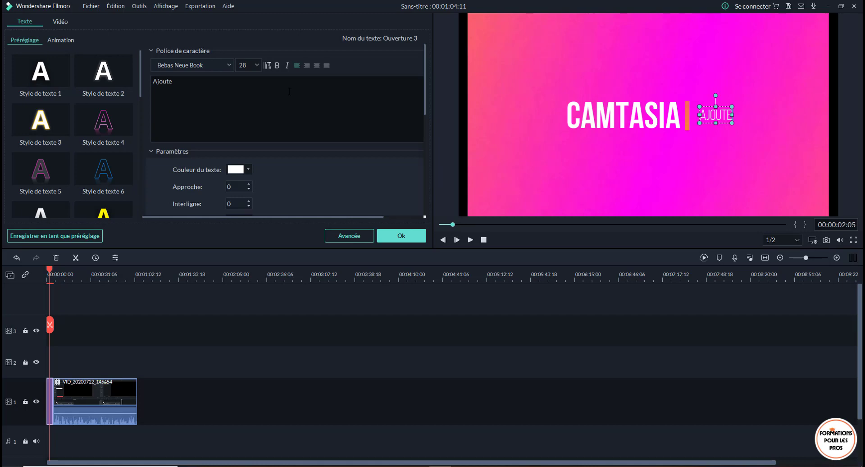
{"action": "type", "text": "r"}
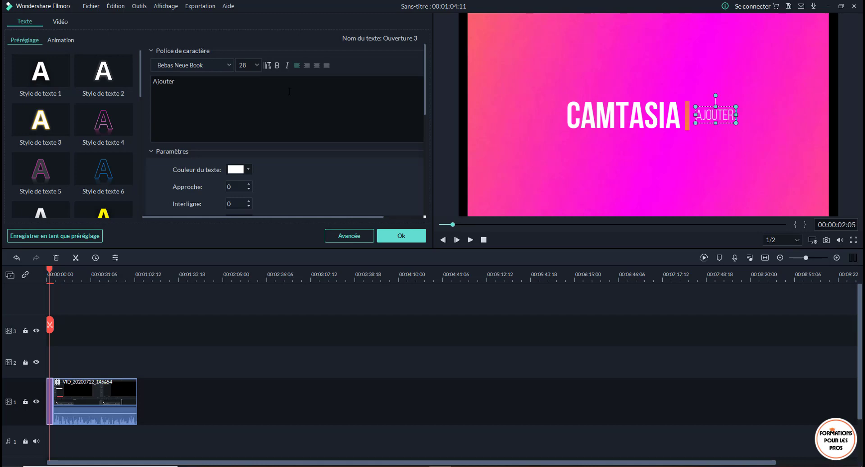
{"action": "type", "text": " la voie"}
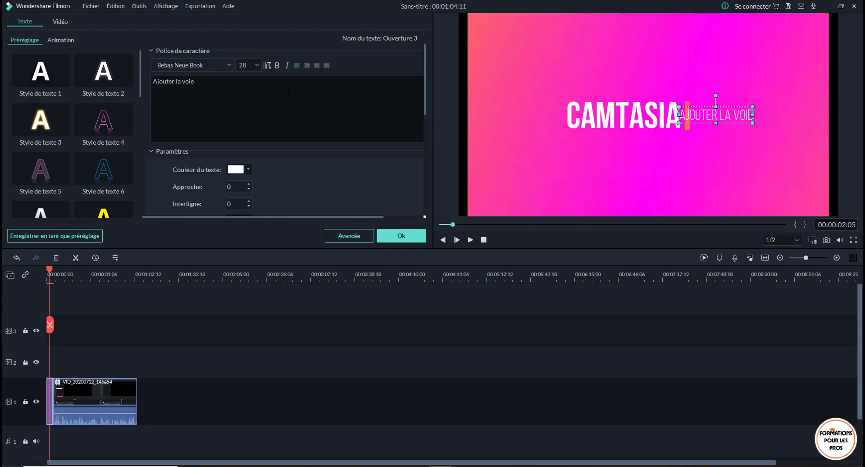
{"action": "type", "text": "off"}
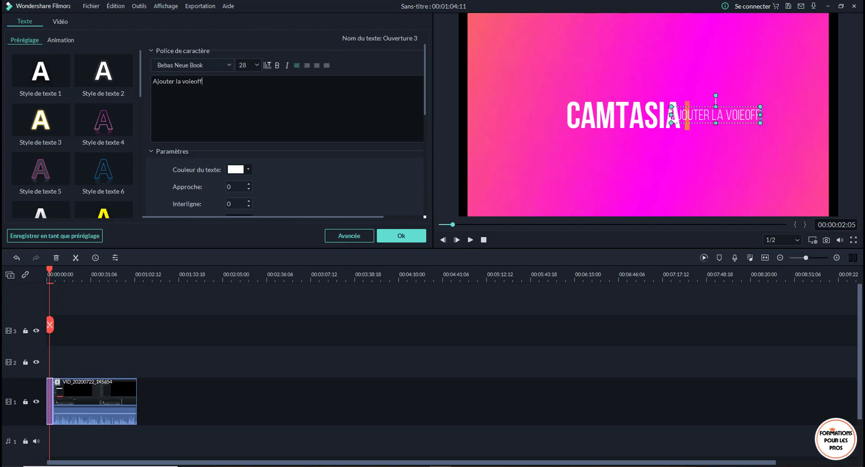
{"action": "left_click_drag", "start_coordinate": [191, 82], "coordinate": [195, 81]}
{"action": "type", "text": "x"}
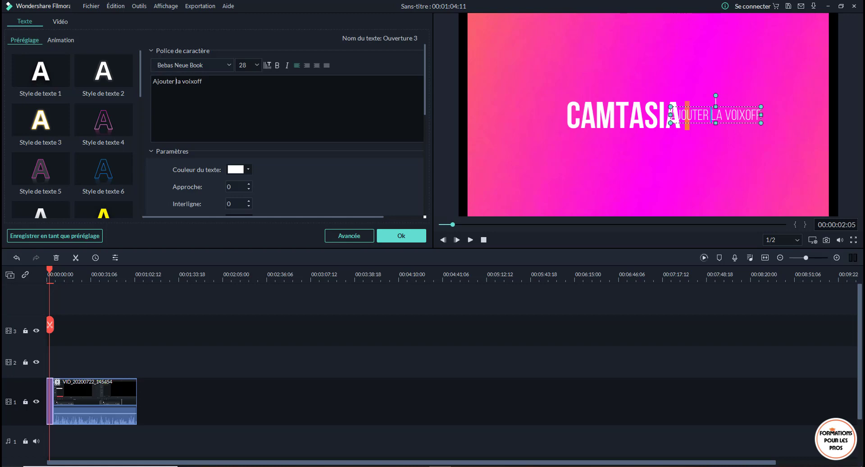
{"action": "key", "text": "Return"}
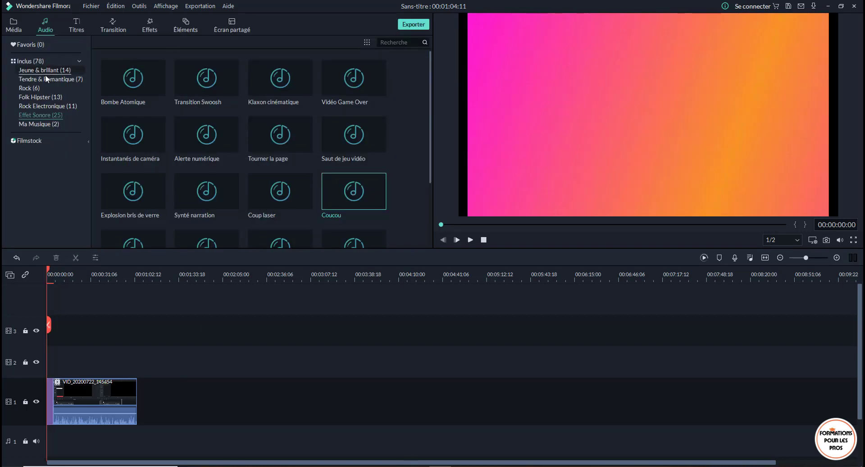
- Add the "Dérive - Dérive" music from Jeune & brillant at the start of audio track 1 and trim it to the opening title's length
{"action": "left_click", "coordinate": [52, 71]}
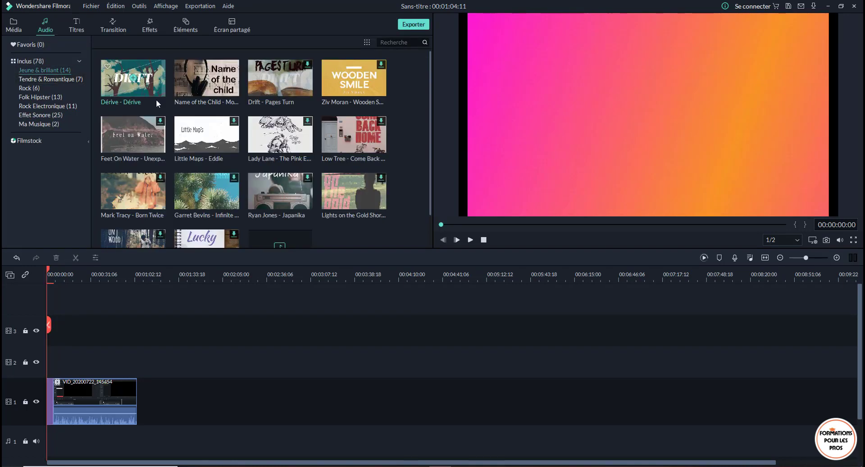
{"action": "left_click_drag", "start_coordinate": [133, 77], "coordinate": [47, 380]}
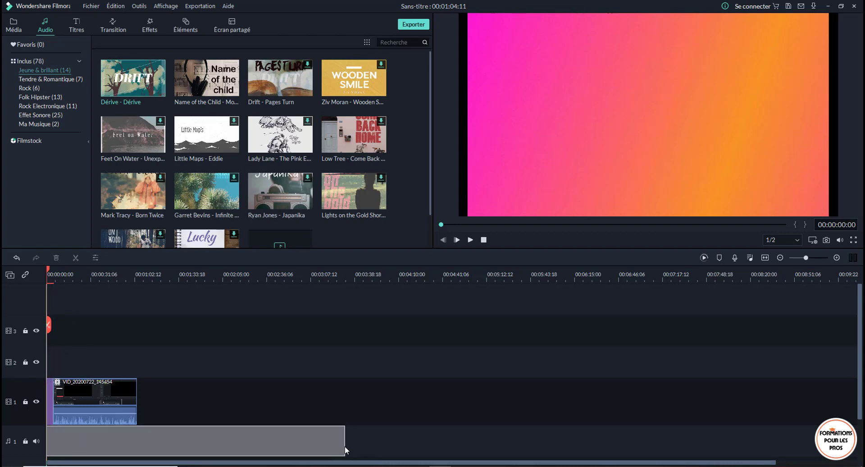
{"action": "left_click_drag", "start_coordinate": [344, 445], "coordinate": [55, 449]}
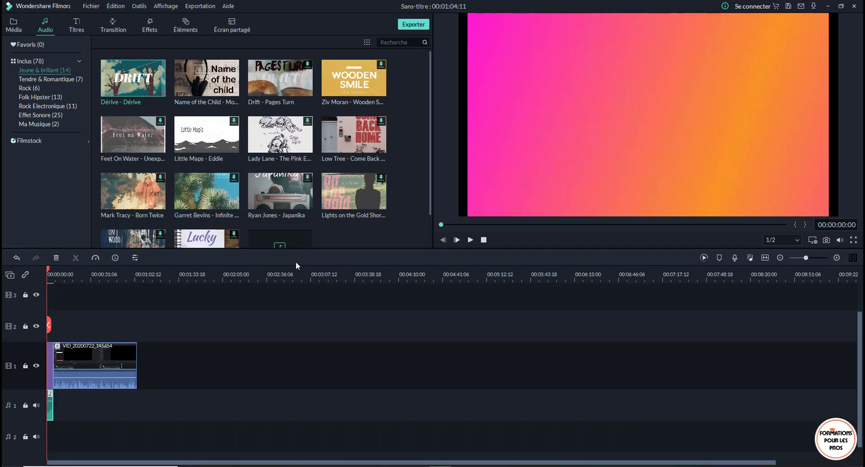
- Play the opening title and the start of the recorded clip, and view the clip's video properties
{"action": "key", "text": "space"}
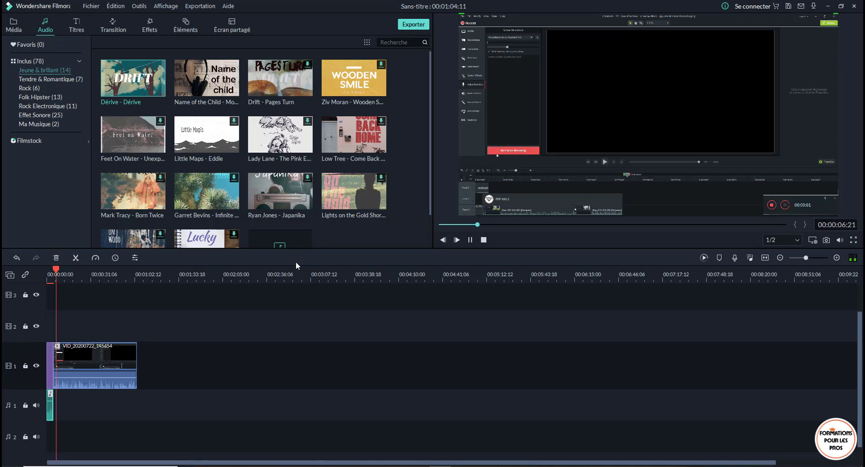
{"action": "key", "text": "space"}
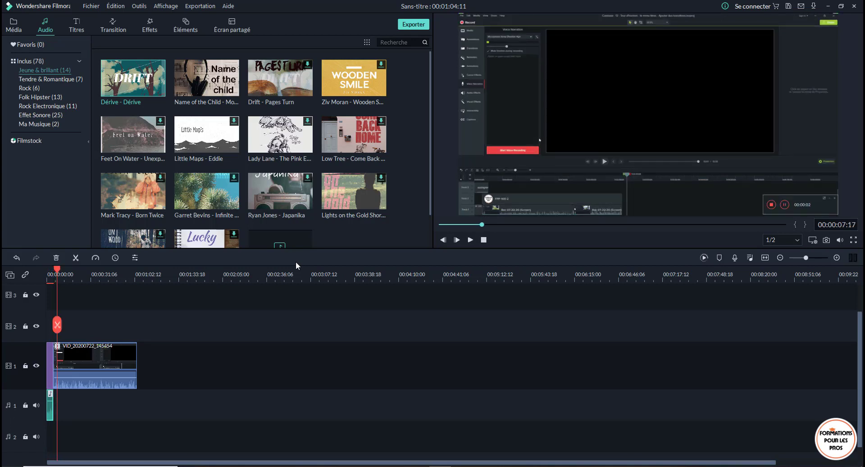
{"action": "double_click", "coordinate": [61, 360]}
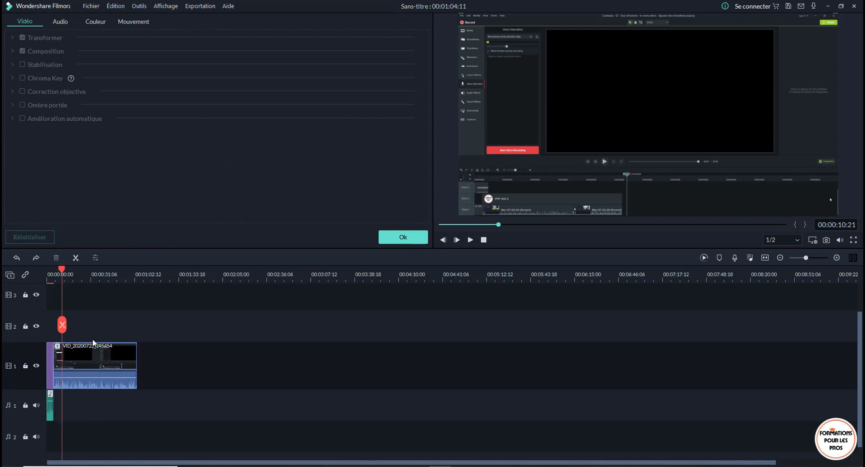
{"action": "left_click", "coordinate": [413, 242]}
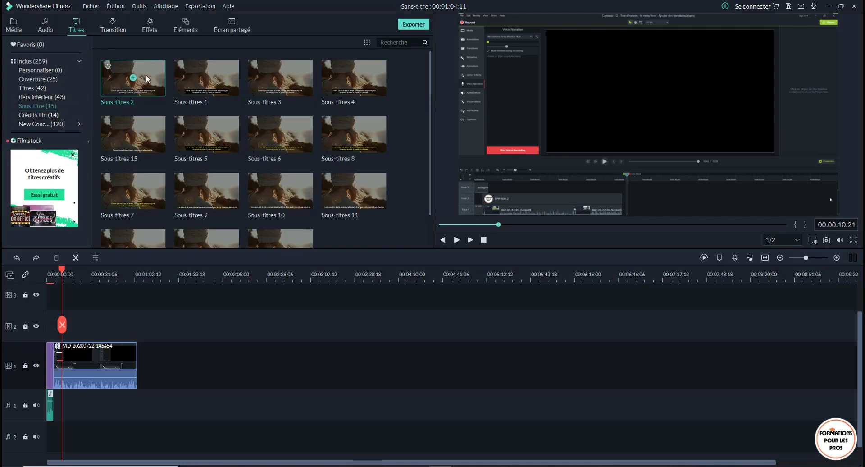
- Insert the Sous-titres 2 subtitle on video track 2 at the start of the recorded clip and display it in the preview
{"action": "left_click_drag", "start_coordinate": [146, 79], "coordinate": [54, 332]}
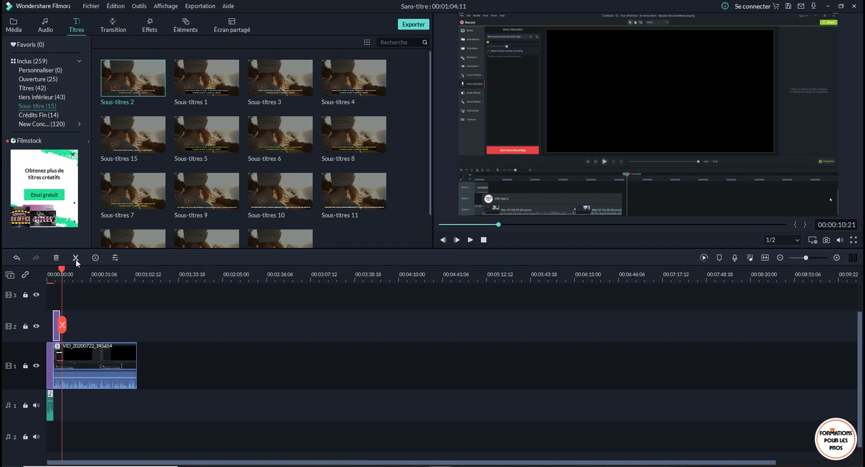
{"action": "left_click", "coordinate": [57, 273]}
{"action": "left_click_drag", "start_coordinate": [57, 273], "coordinate": [54, 272]}
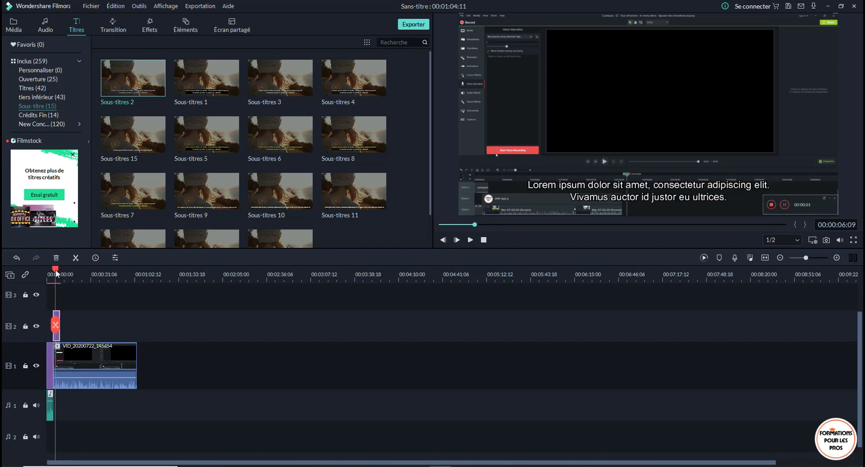
- Replace the subtitle's first line with "Pour entregistrer la voix off" and apply the text
{"action": "left_click", "coordinate": [667, 193]}
{"action": "double_click", "coordinate": [682, 188]}
{"action": "left_click", "coordinate": [682, 186]}
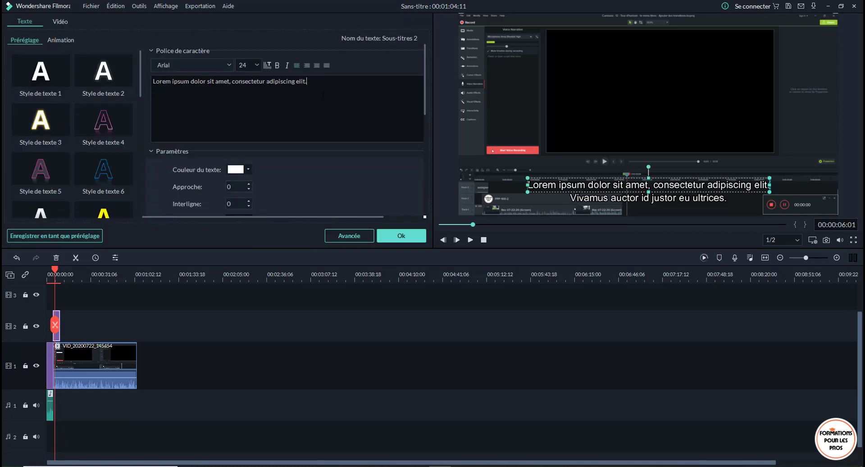
{"action": "key", "text": "ctrl+a"}
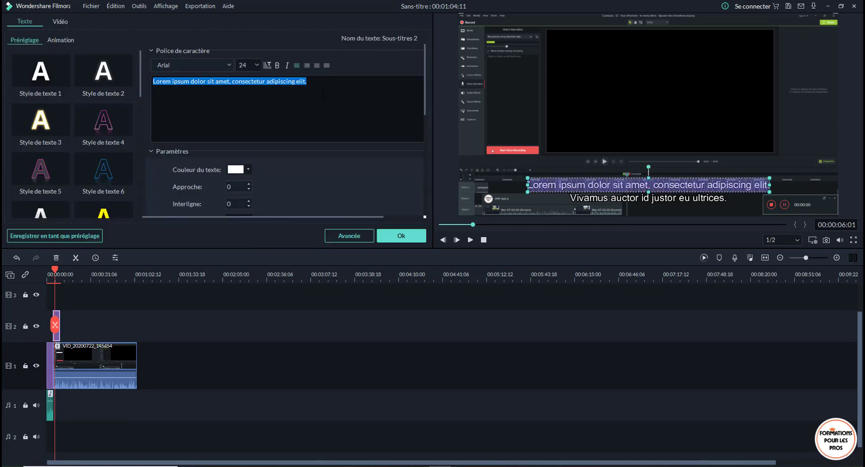
{"action": "type", "text": "P"}
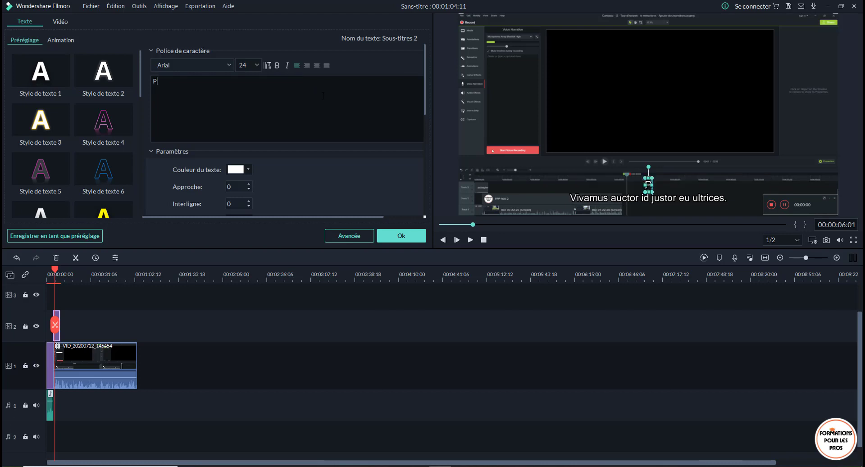
{"action": "type", "text": "our en"}
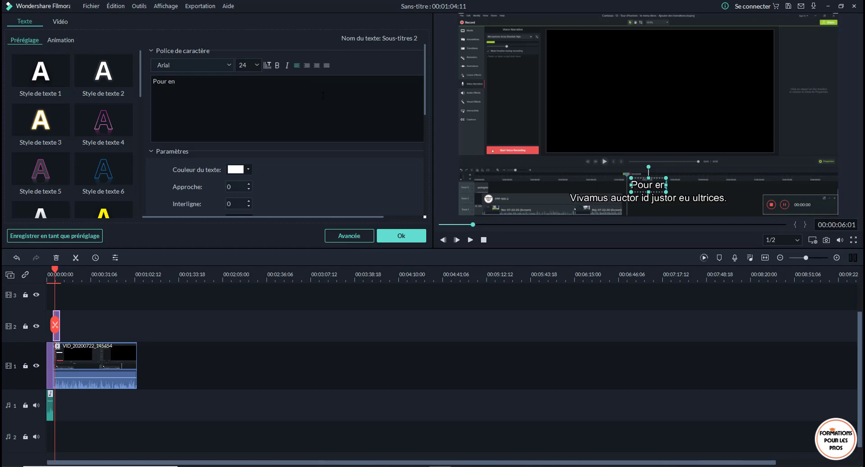
{"action": "type", "text": "tregistre"}
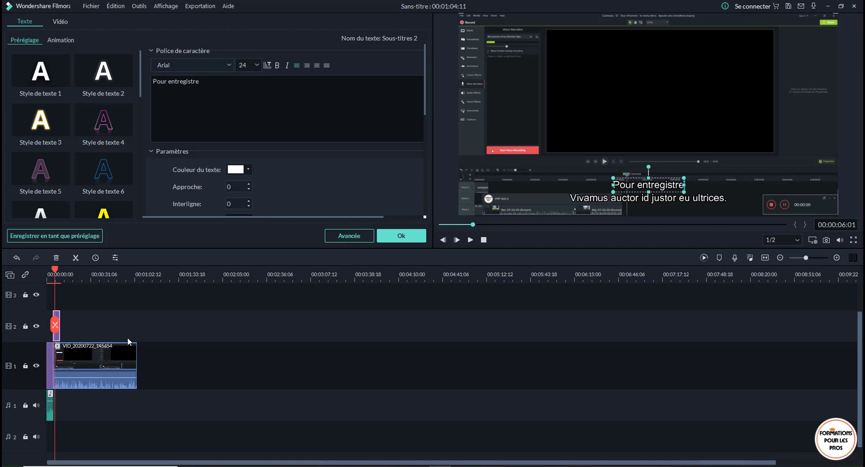
{"action": "type", "text": "r la voix"}
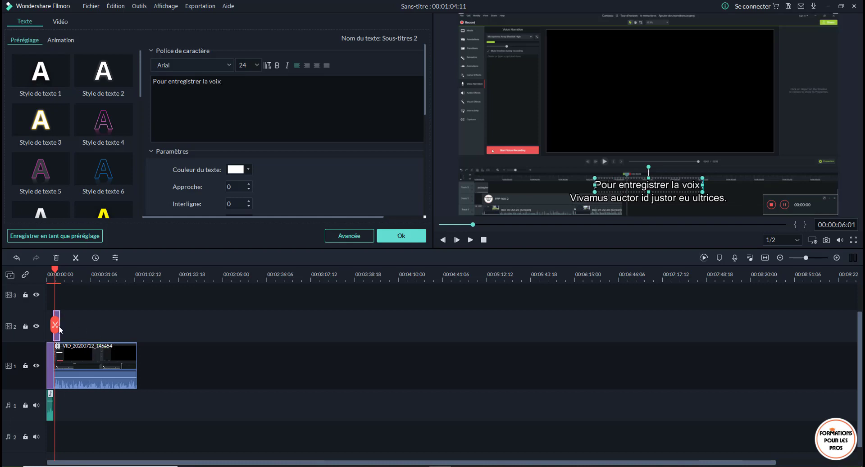
{"action": "type", "text": " off"}
{"action": "left_click", "coordinate": [409, 240]}
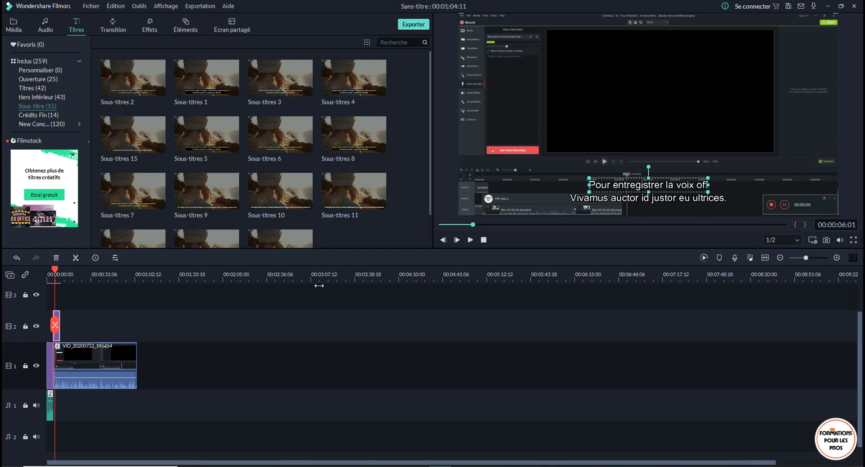
- Extend the subtitle on video track 2 to about twice its length and preview it over the recorded clip
{"action": "key", "text": "space"}
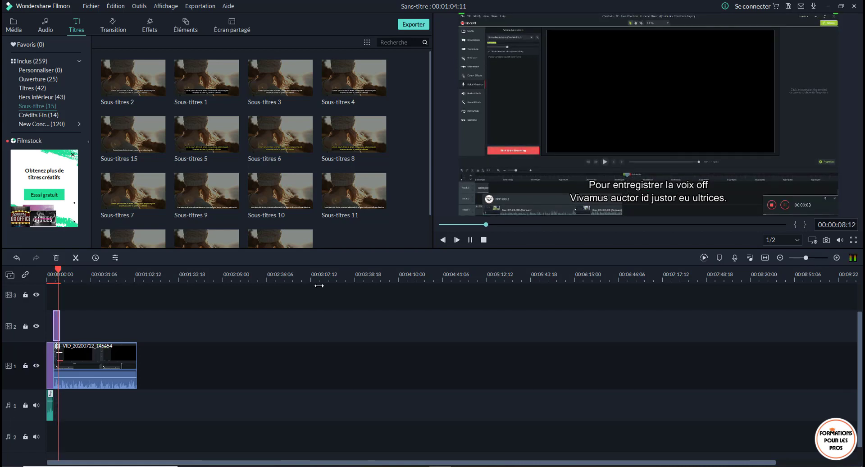
{"action": "key", "text": "space"}
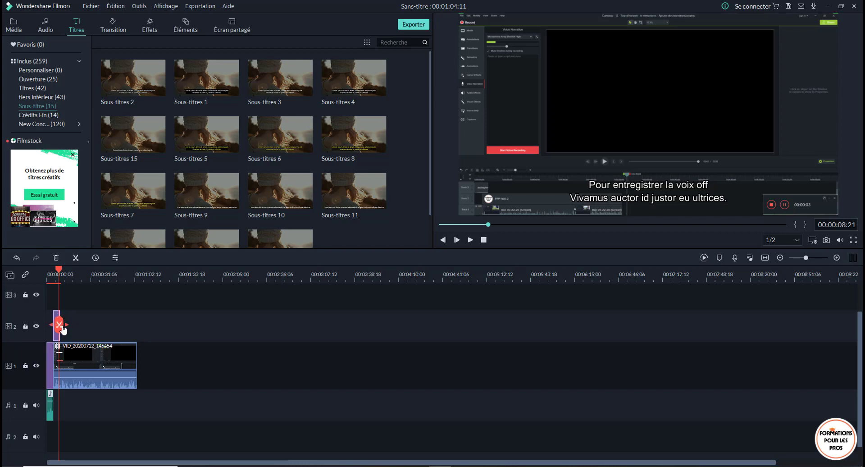
{"action": "left_click_drag", "start_coordinate": [58, 270], "coordinate": [103, 277]}
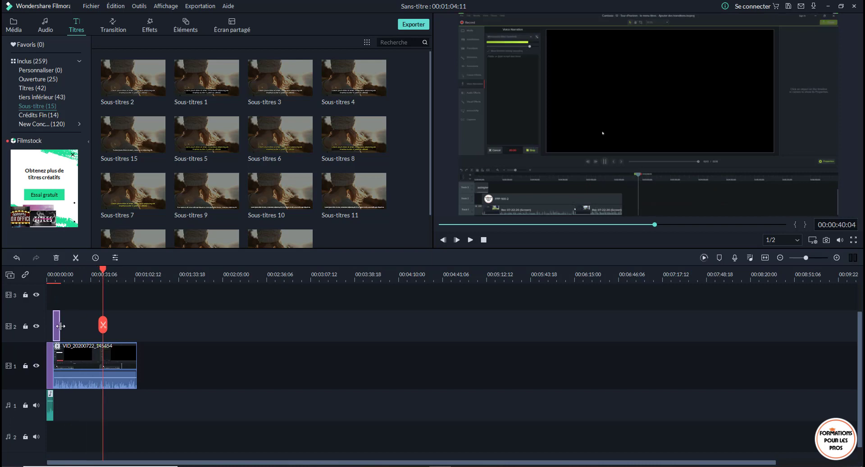
{"action": "left_click_drag", "start_coordinate": [59, 325], "coordinate": [67, 327]}
{"action": "left_click", "coordinate": [58, 276]}
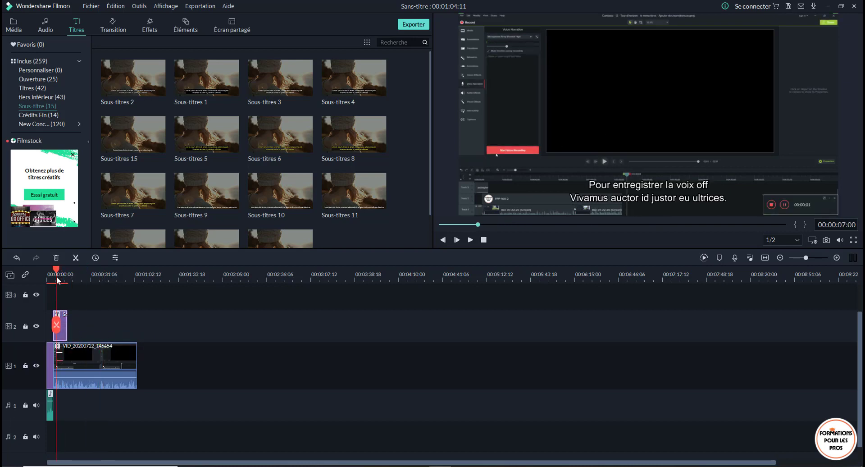
{"action": "key", "text": "space"}
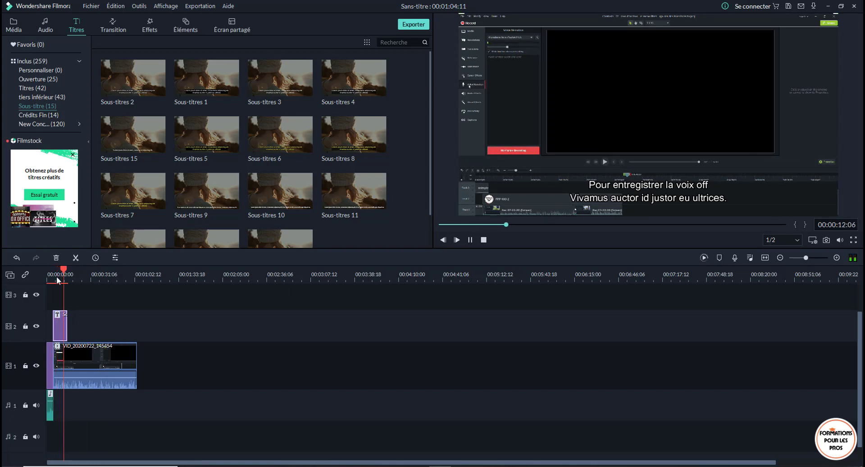
{"action": "key", "text": "space"}
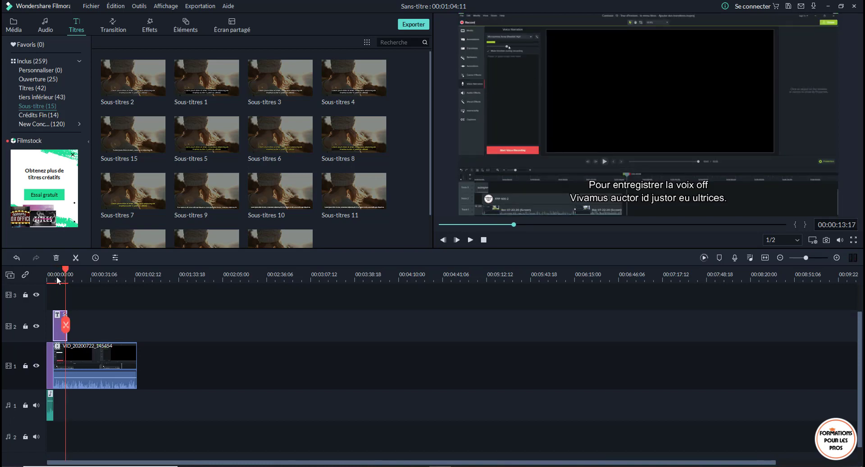
- Replace the subtitle's second line with "Je suis obligé de passer par voice narration" and apply the text
{"action": "double_click", "coordinate": [656, 200]}
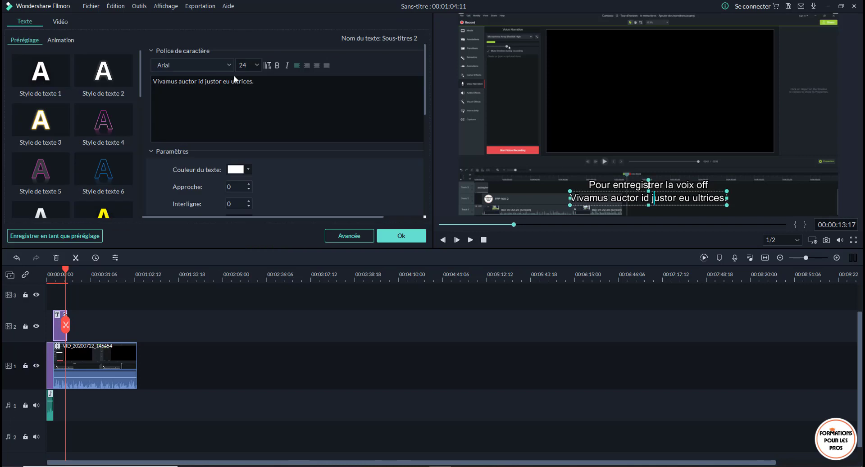
{"action": "key", "text": "ctrl+a"}
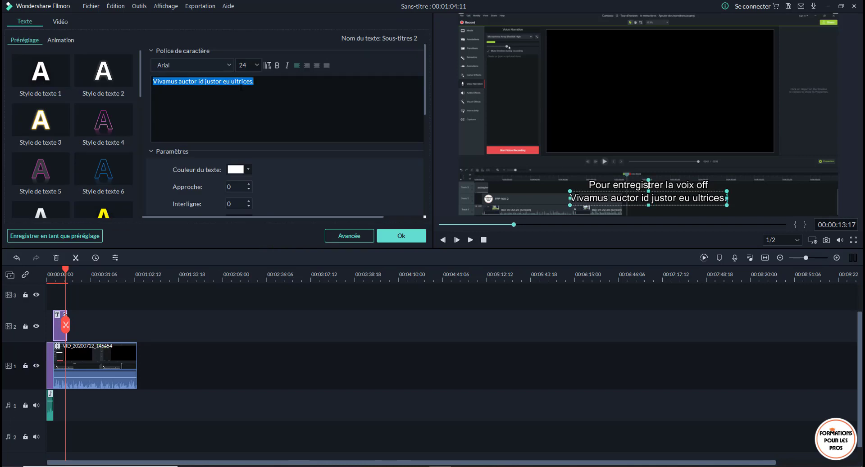
{"action": "type", "text": "J"}
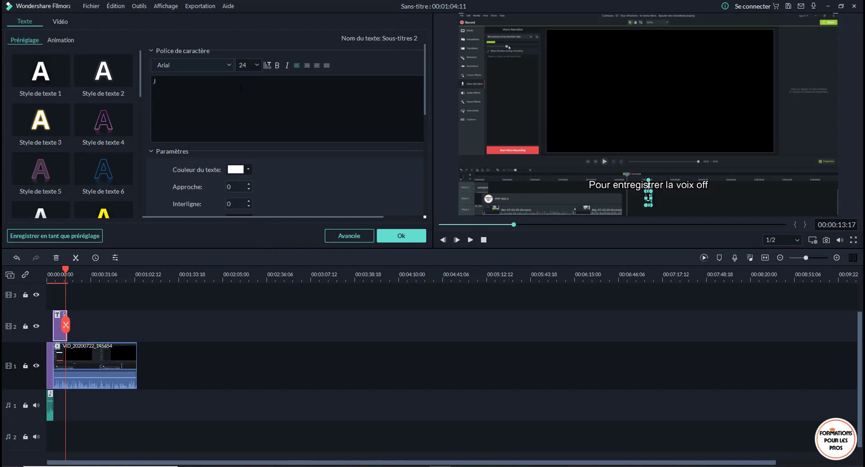
{"action": "type", "text": "e suis"}
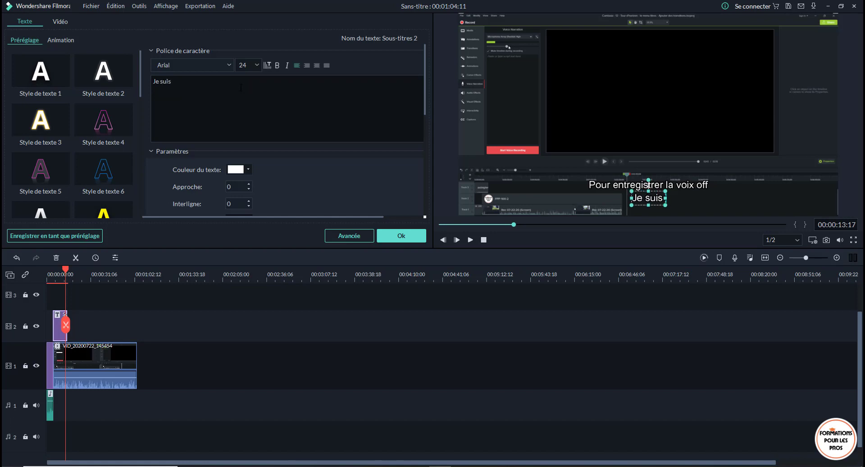
{"action": "type", "text": " ob"}
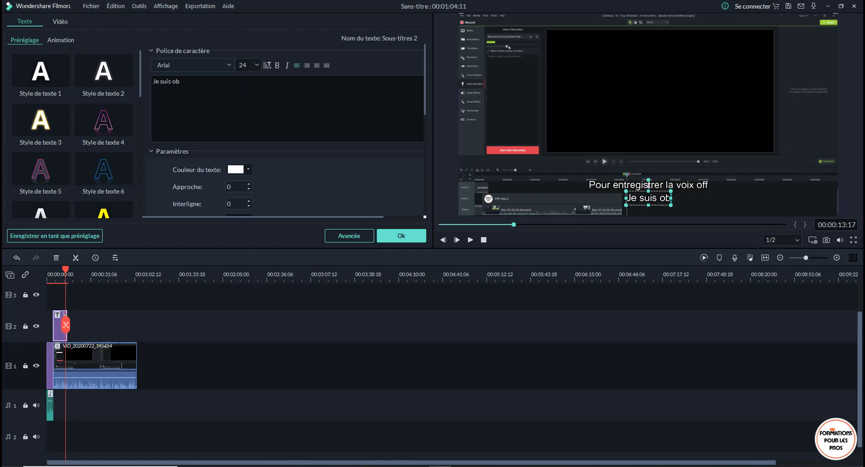
{"action": "type", "text": "ligé de passe"}
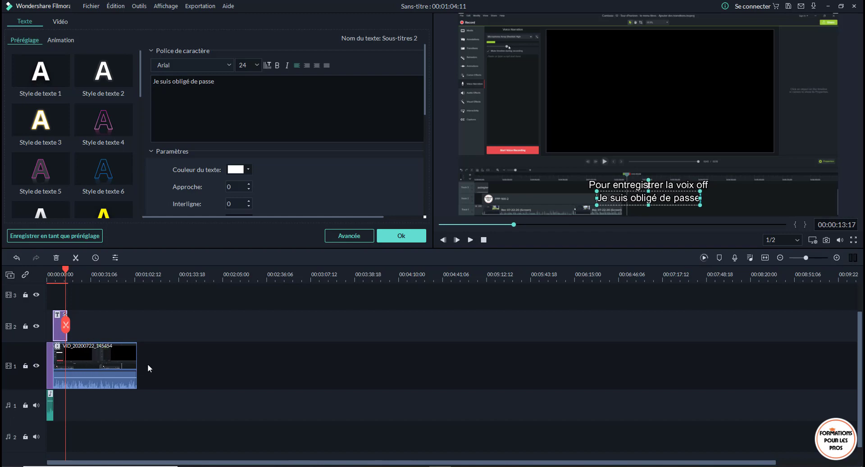
{"action": "type", "text": "r par voice narration"}
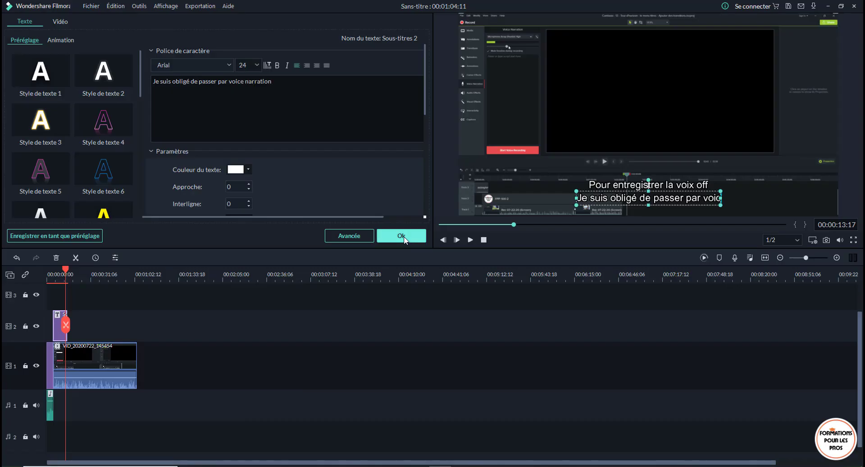
{"action": "left_click", "coordinate": [403, 239]}
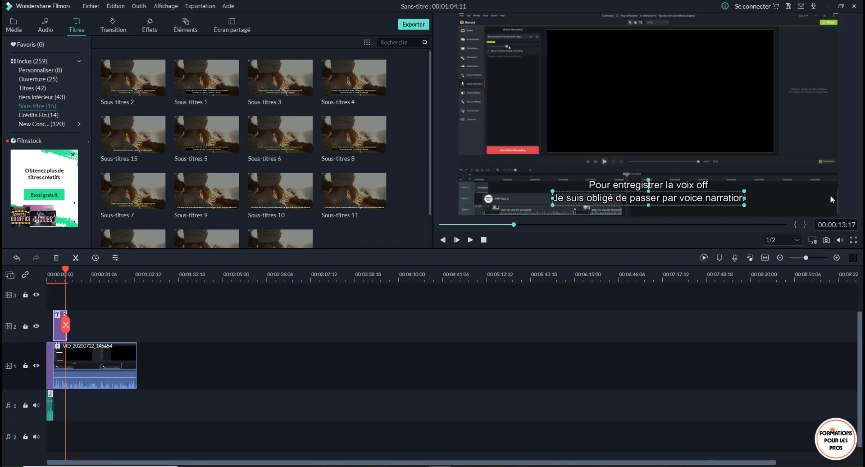
- Import the Logo (100px) and MPP images and place both on video track 3 above the subtitle
{"action": "left_click", "coordinate": [9, 31]}
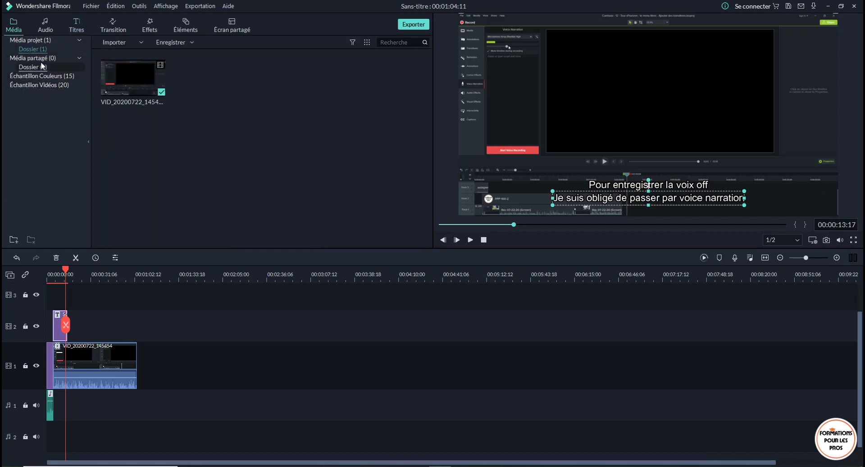
{"action": "left_click", "coordinate": [138, 42]}
{"action": "left_click", "coordinate": [136, 52]}
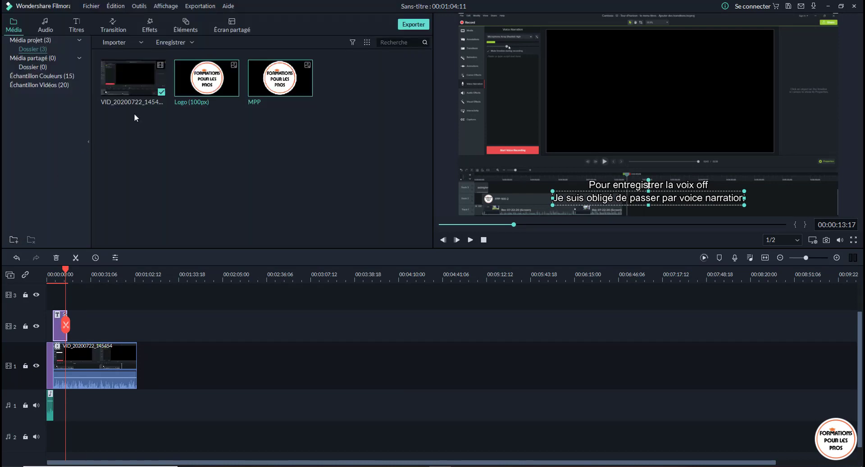
{"action": "left_click_drag", "start_coordinate": [225, 94], "coordinate": [55, 310]}
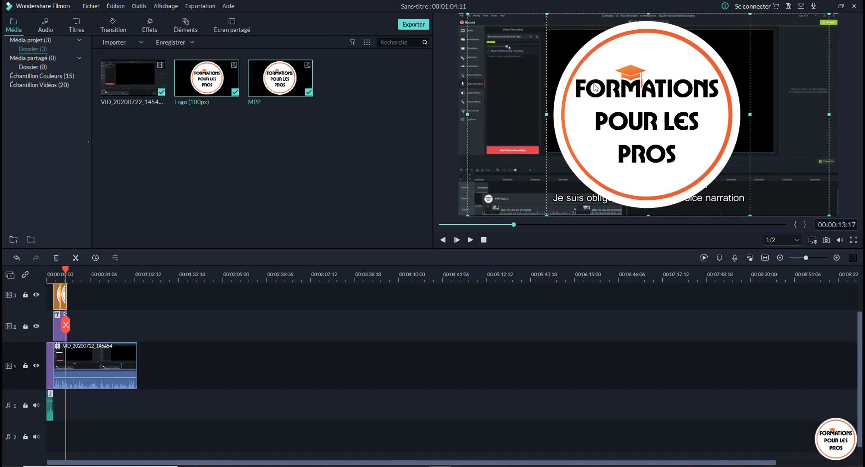
- Scale the logo image over the recorded clip down to 15.17 %
{"action": "left_click", "coordinate": [604, 132]}
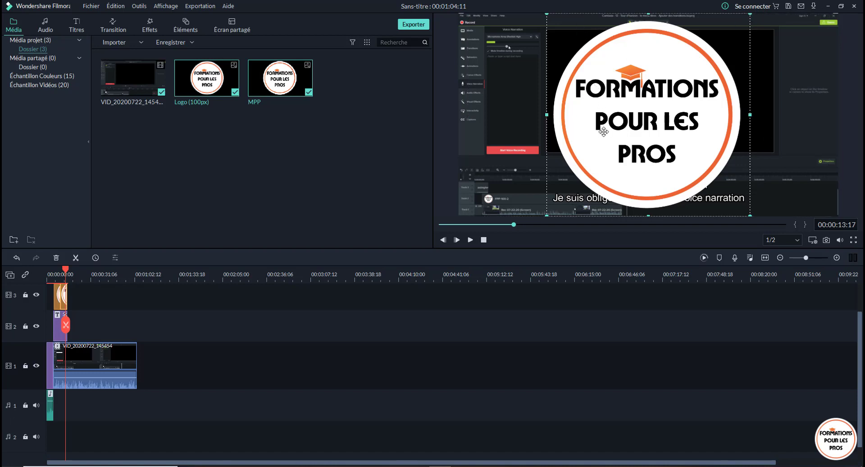
{"action": "double_click", "coordinate": [604, 132]}
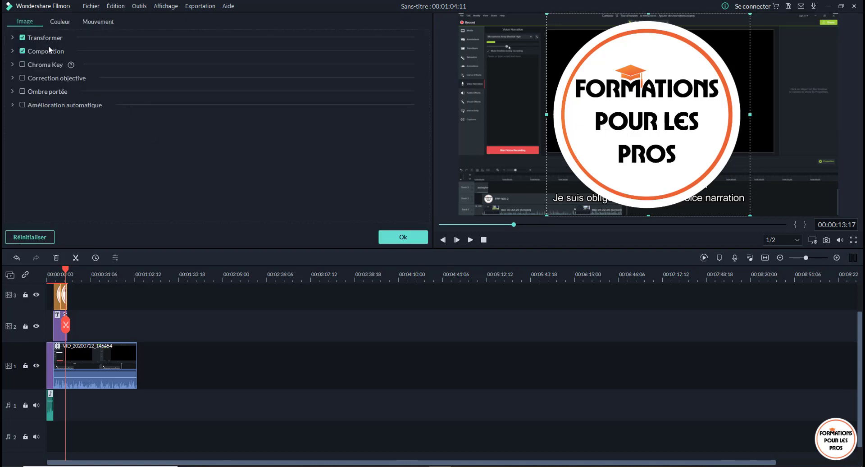
{"action": "left_click", "coordinate": [14, 38]}
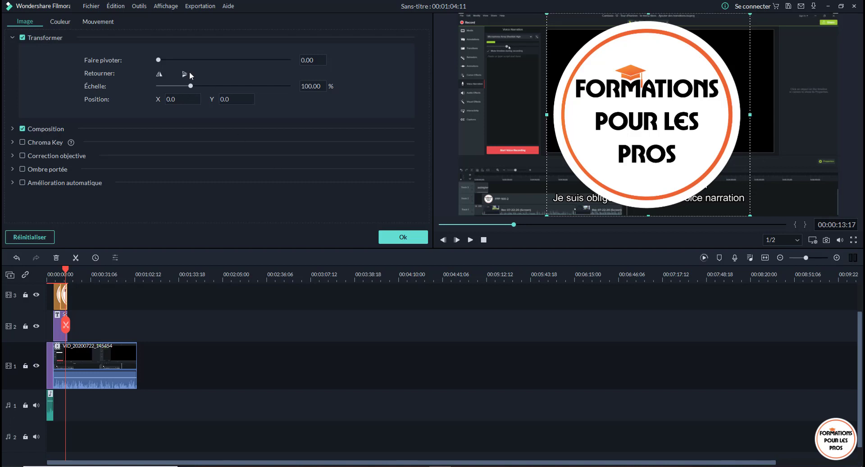
{"action": "left_click_drag", "start_coordinate": [190, 86], "coordinate": [163, 86]}
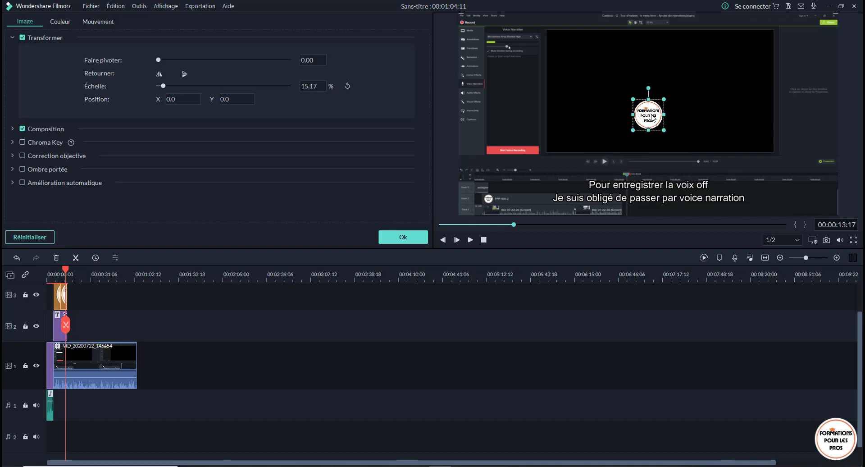
- Move the logo into the lower-right corner of the video frame, at about X 384.2, Y -181.3
{"action": "left_click_drag", "start_coordinate": [652, 118], "coordinate": [754, 162]}
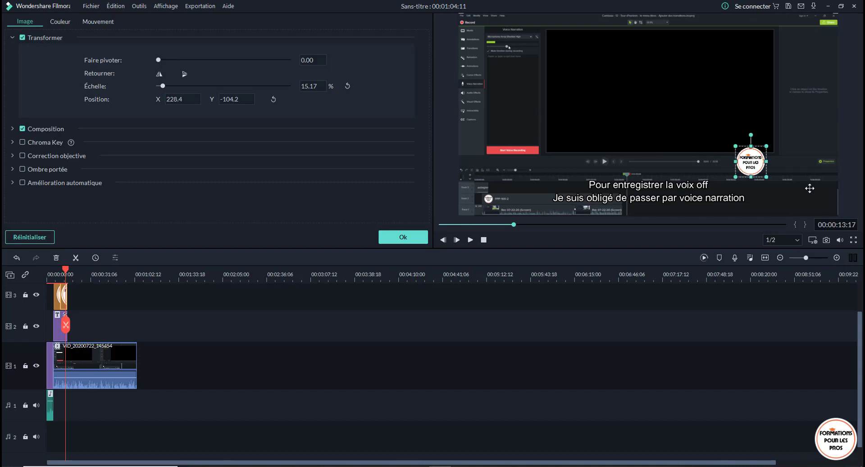
{"action": "left_click_drag", "start_coordinate": [810, 188], "coordinate": [825, 202]}
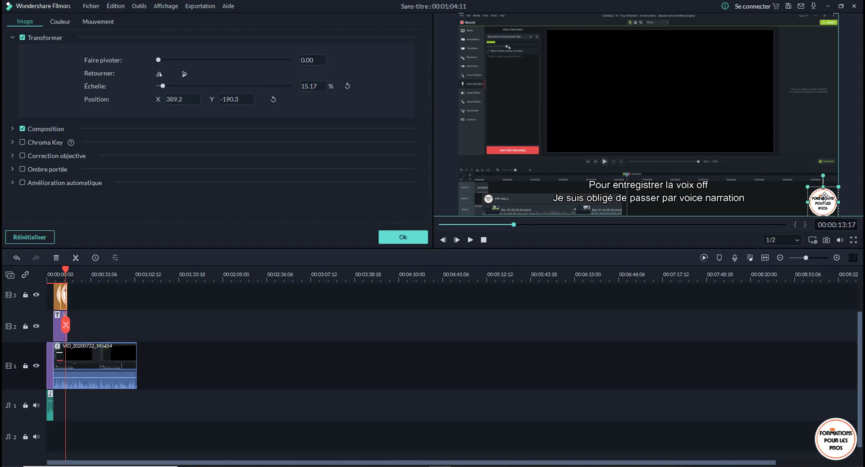
{"action": "left_click_drag", "start_coordinate": [824, 197], "coordinate": [826, 204]}
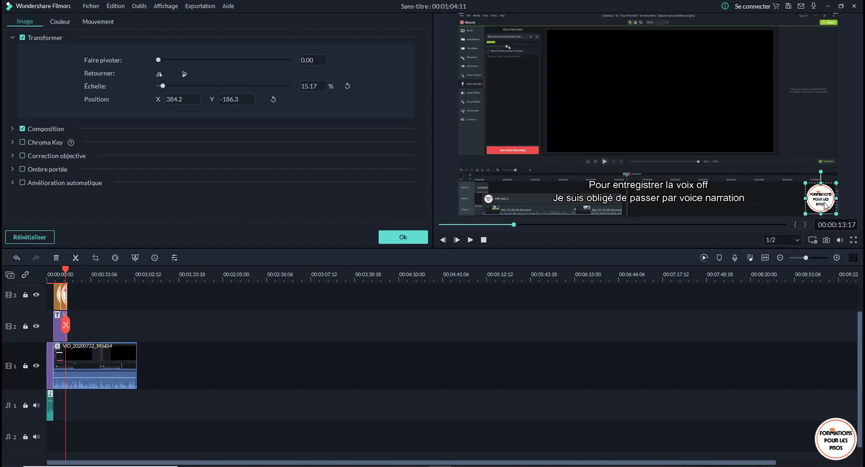
{"action": "key", "text": "alt+Up"}
{"action": "left_click", "coordinate": [761, 152]}
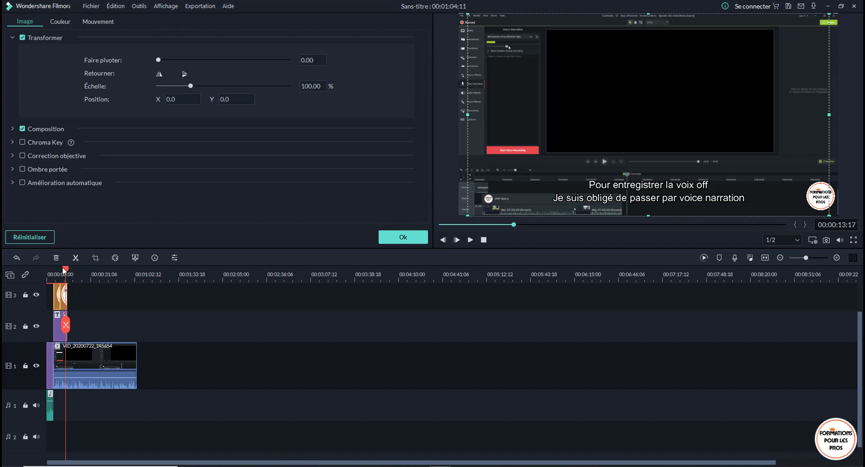
- Extend the scaled-down logo clip on video track 3 to the end of the recorded clip
{"action": "left_click_drag", "start_coordinate": [65, 269], "coordinate": [36, 272]}
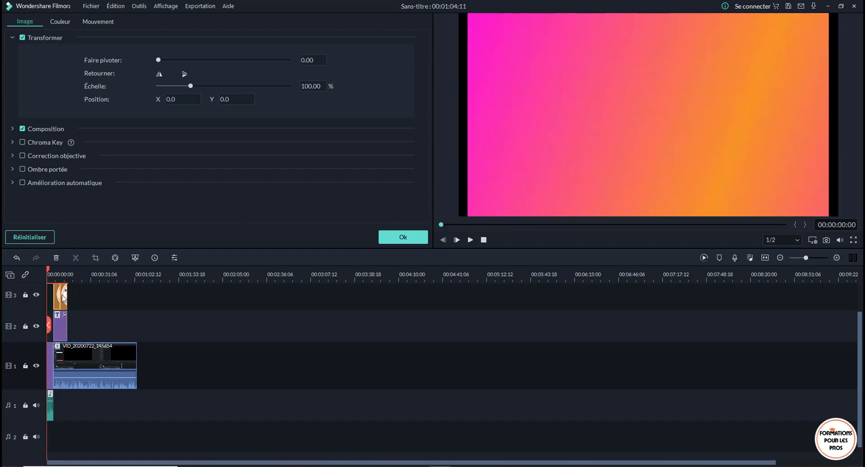
{"action": "left_click", "coordinate": [63, 298]}
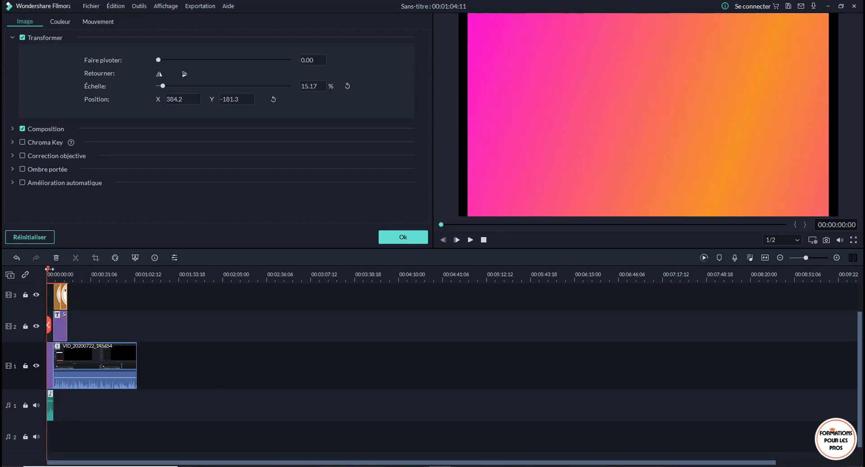
{"action": "left_click", "coordinate": [61, 292]}
{"action": "double_click", "coordinate": [67, 298]}
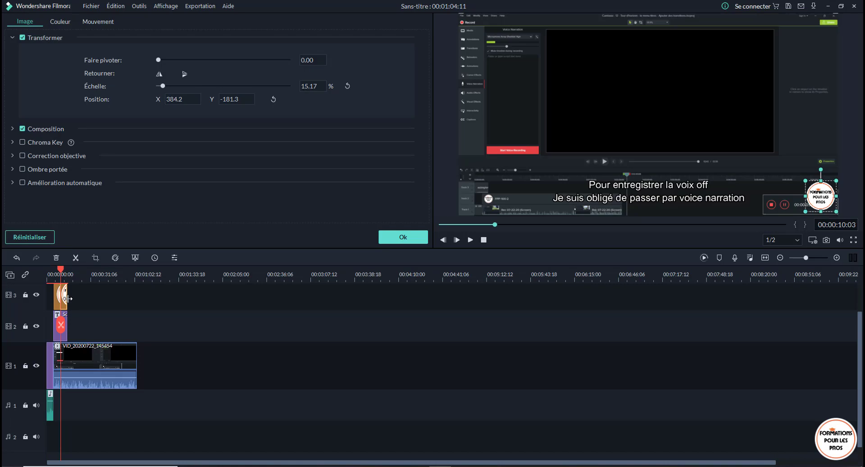
{"action": "left_click_drag", "start_coordinate": [67, 297], "coordinate": [140, 297]}
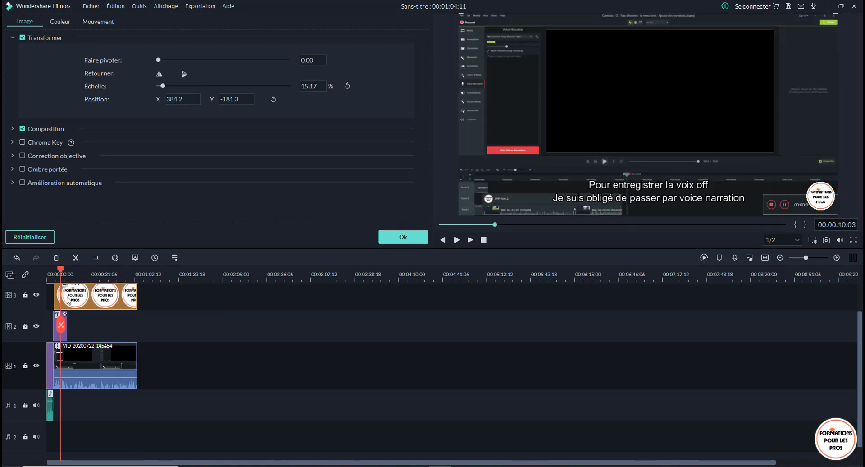
- Delete the unscaled logo image at the start of video track 3 and preview the remaining logo over the recording
{"action": "left_click", "coordinate": [59, 300]}
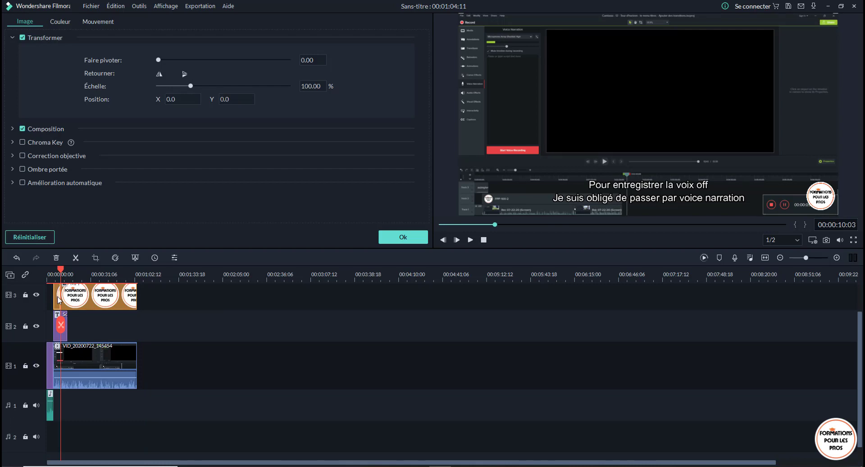
{"action": "key", "text": "Delete"}
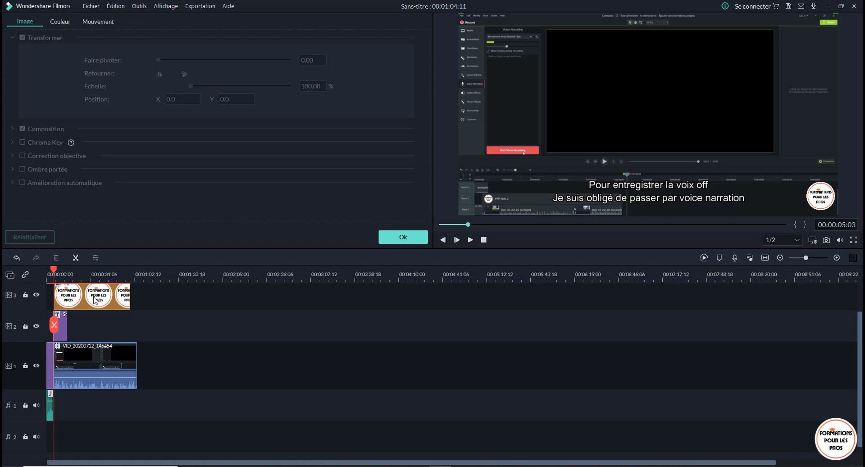
{"action": "key", "text": "space"}
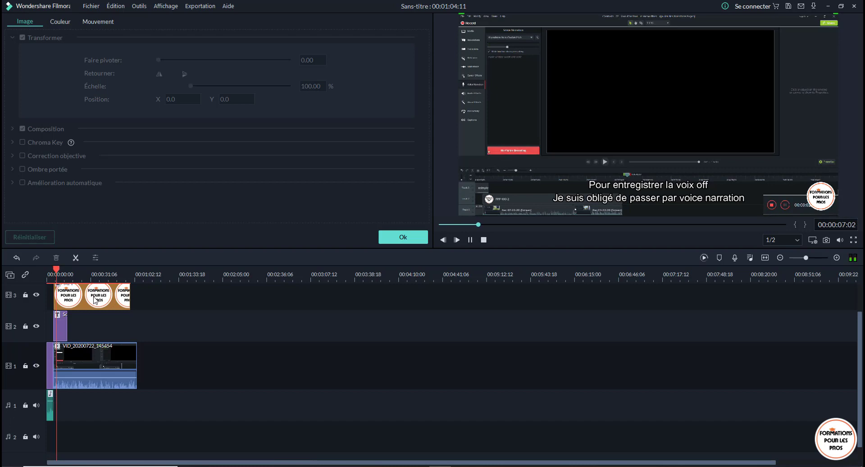
{"action": "key", "text": "space"}
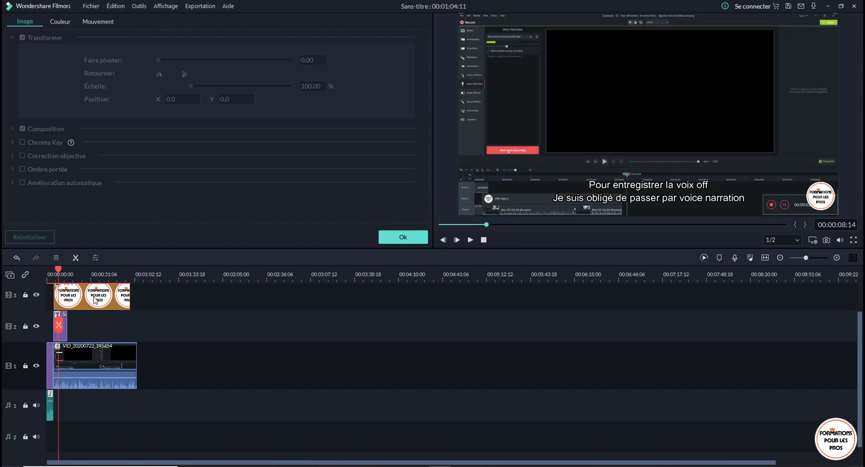
- Copy the subtitle clip on video track 2, leaving its text as it is
{"action": "double_click", "coordinate": [63, 331]}
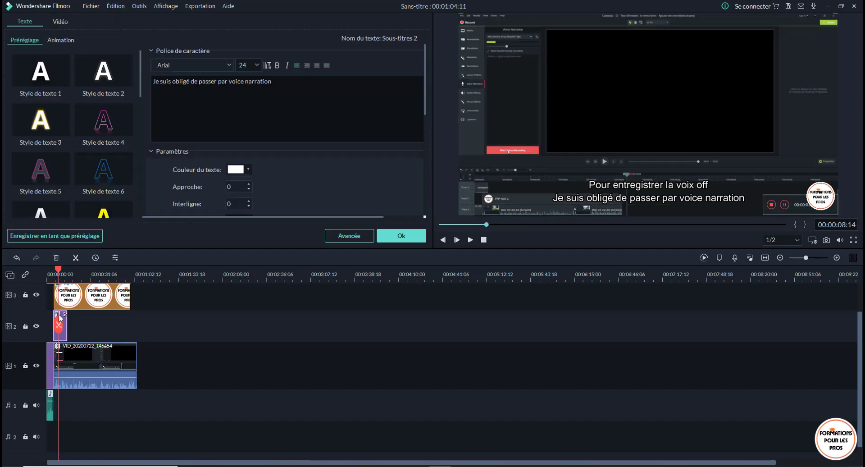
{"action": "left_click", "coordinate": [381, 239]}
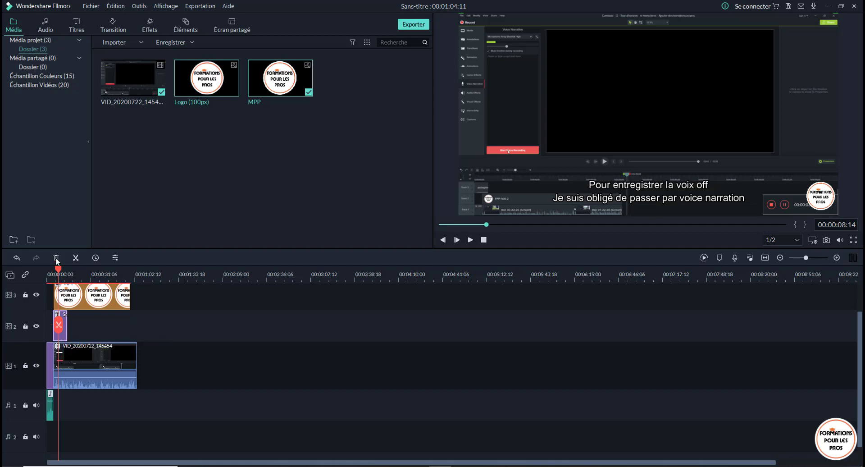
{"action": "left_click_drag", "start_coordinate": [58, 269], "coordinate": [49, 269]}
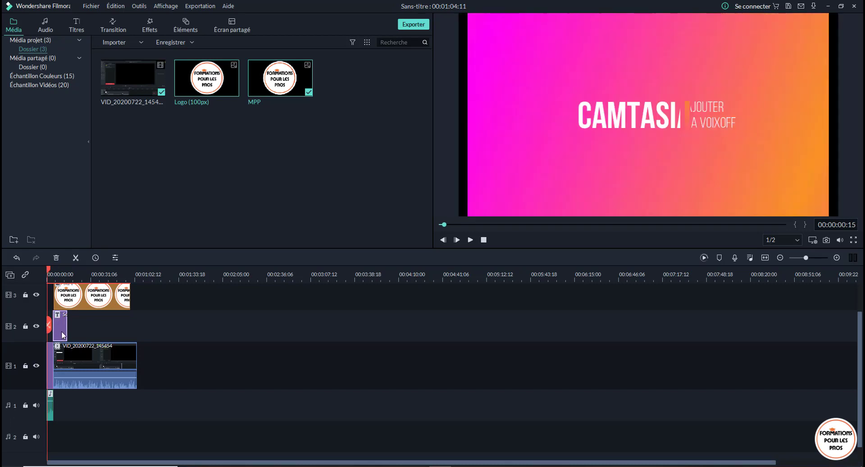
{"action": "right_click", "coordinate": [63, 335]}
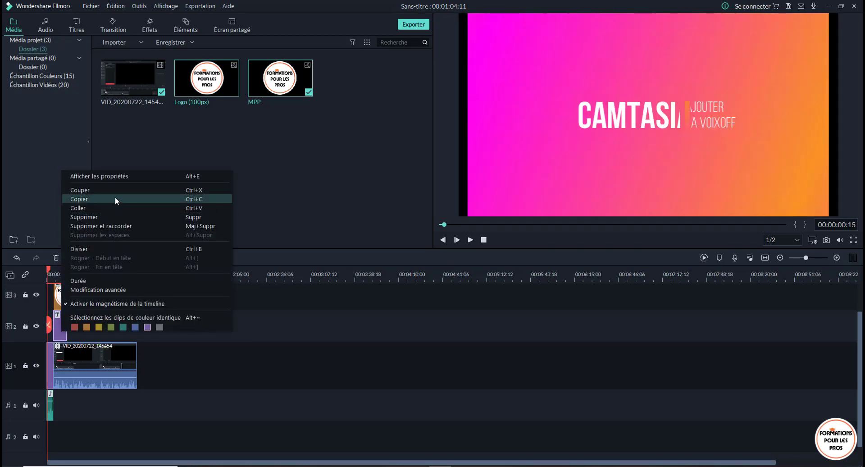
{"action": "left_click", "coordinate": [101, 197]}
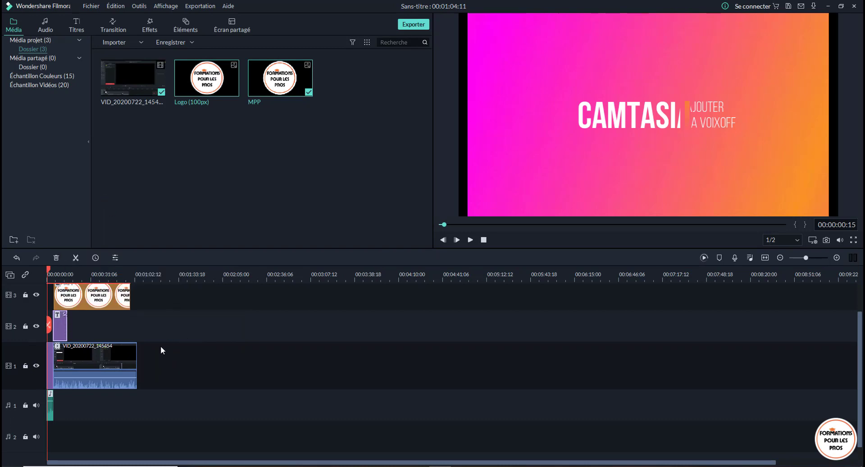
- Paste the subtitle past the end of the recorded clip and move the copy directly behind the original on video track 2
{"action": "left_click_drag", "start_coordinate": [49, 270], "coordinate": [143, 273]}
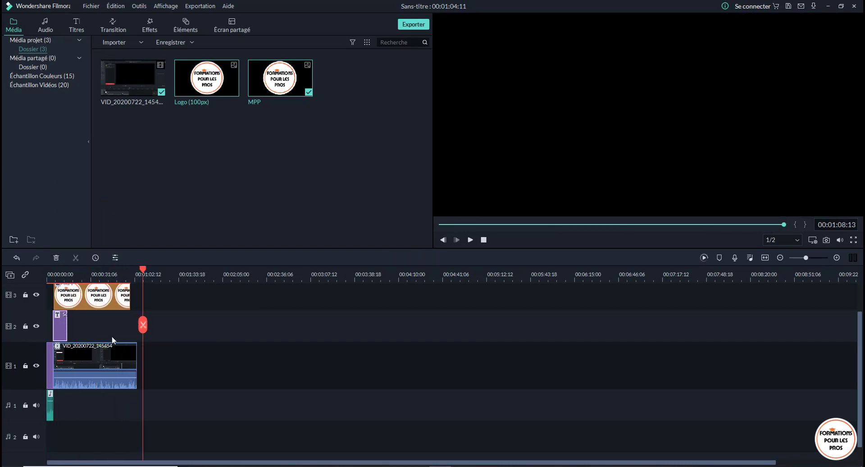
{"action": "right_click", "coordinate": [144, 356]}
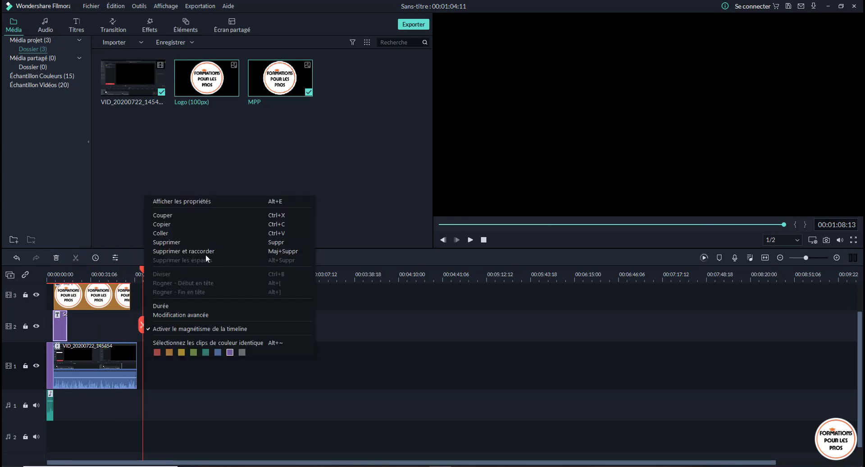
{"action": "left_click", "coordinate": [184, 234]}
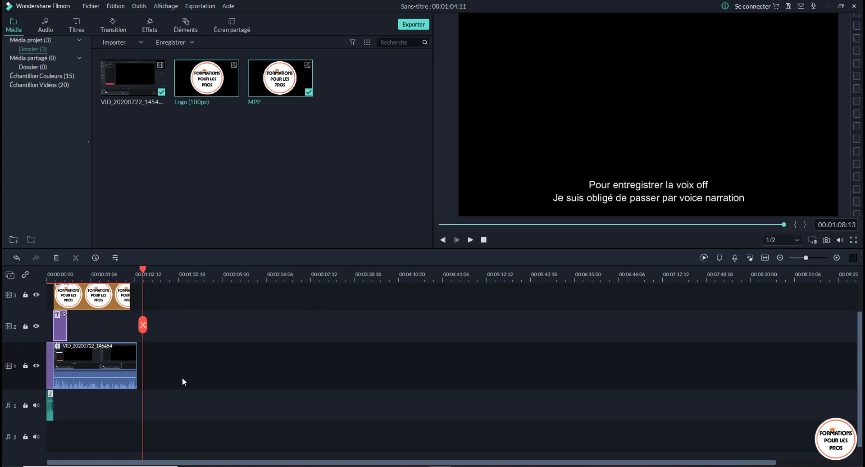
{"action": "key", "text": "ctrl+v"}
{"action": "left_click_drag", "start_coordinate": [152, 363], "coordinate": [77, 332]}
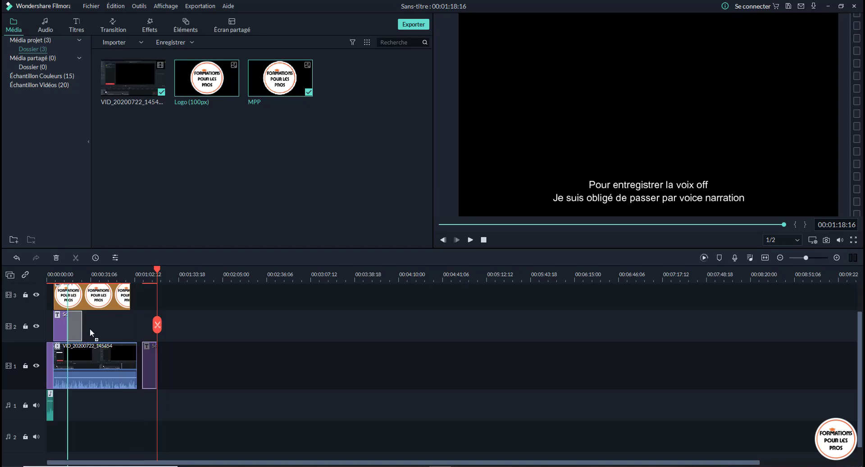
{"action": "left_click_drag", "start_coordinate": [90, 329], "coordinate": [90, 329]}
{"action": "right_click", "coordinate": [90, 329]}
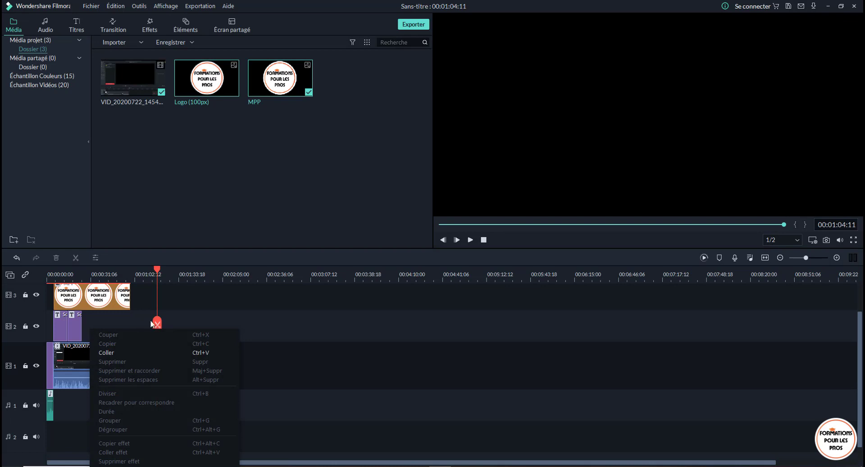
{"action": "left_click", "coordinate": [139, 311]}
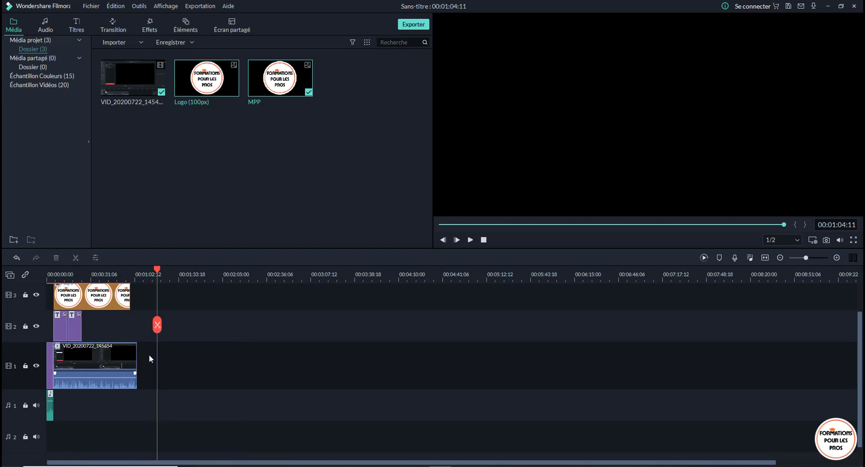
- Paste a second copy of the subtitle and place it behind the first copy on video track 2
{"action": "right_click", "coordinate": [164, 366]}
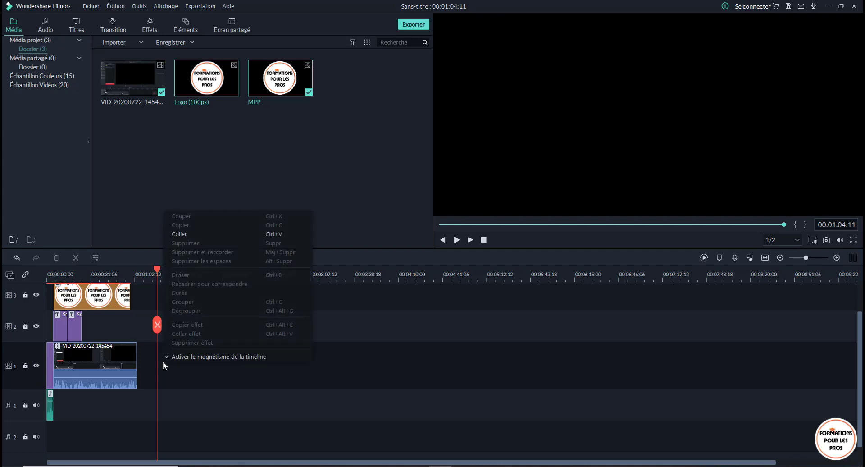
{"action": "left_click", "coordinate": [189, 235]}
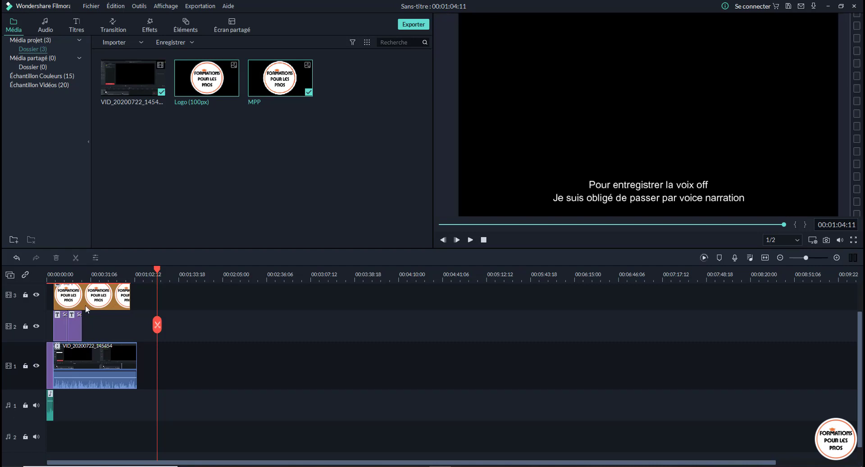
{"action": "left_click_drag", "start_coordinate": [163, 361], "coordinate": [94, 328]}
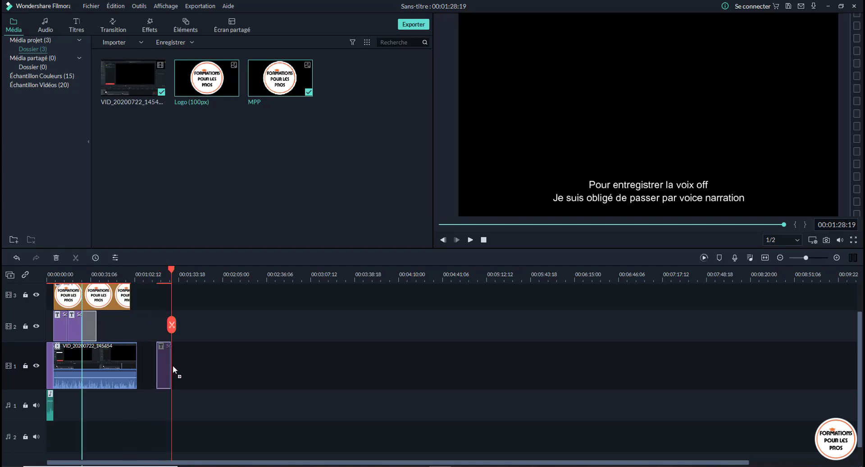
{"action": "left_click_drag", "start_coordinate": [173, 368], "coordinate": [173, 367]}
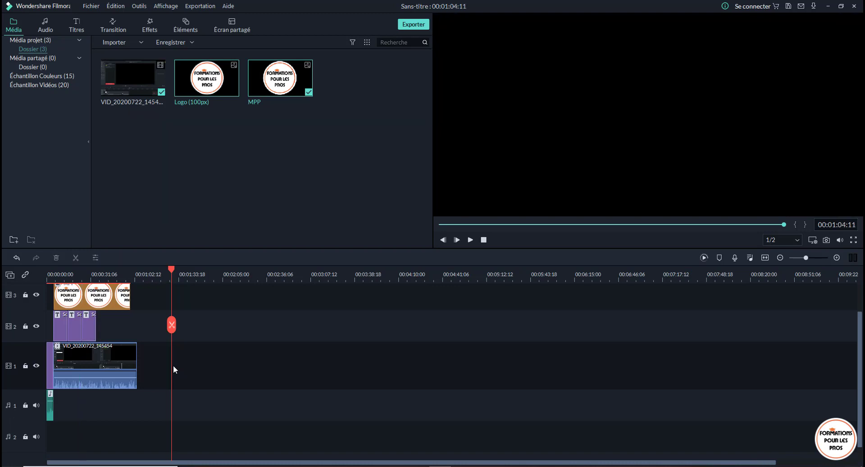
- Paste a third copy of the subtitle and place it behind the second copy on video track 2
{"action": "right_click", "coordinate": [173, 366]}
{"action": "left_click", "coordinate": [194, 234]}
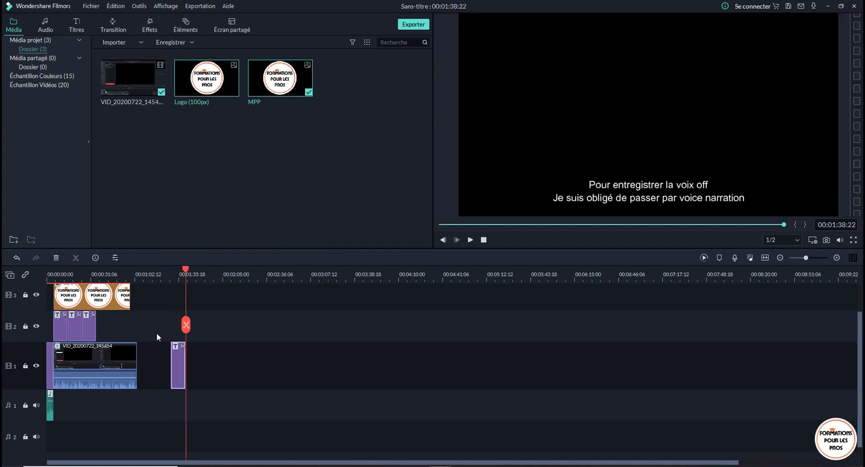
{"action": "left_click", "coordinate": [176, 358]}
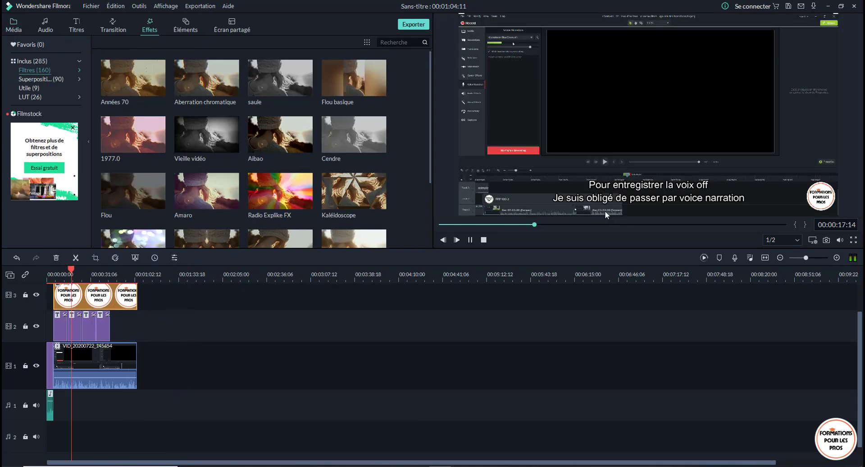
- Examine the Ouverture title presets and play a short part of the edited video with its subtitle and logo
{"action": "key", "text": "space"}
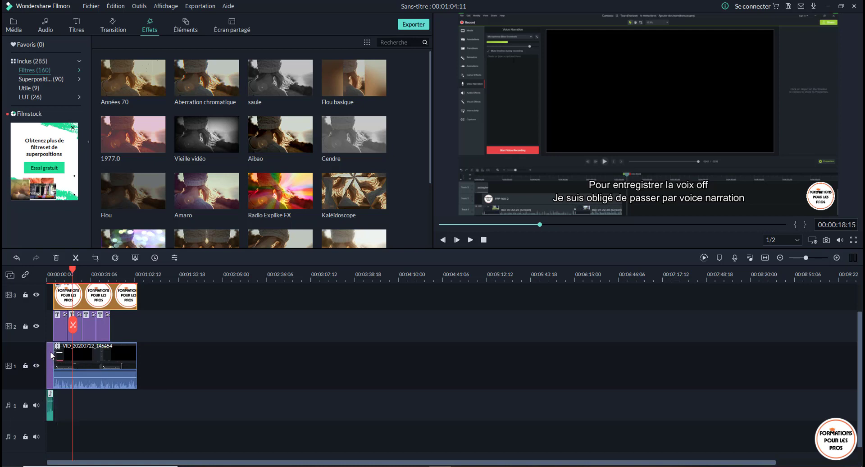
{"action": "left_click", "coordinate": [76, 25]}
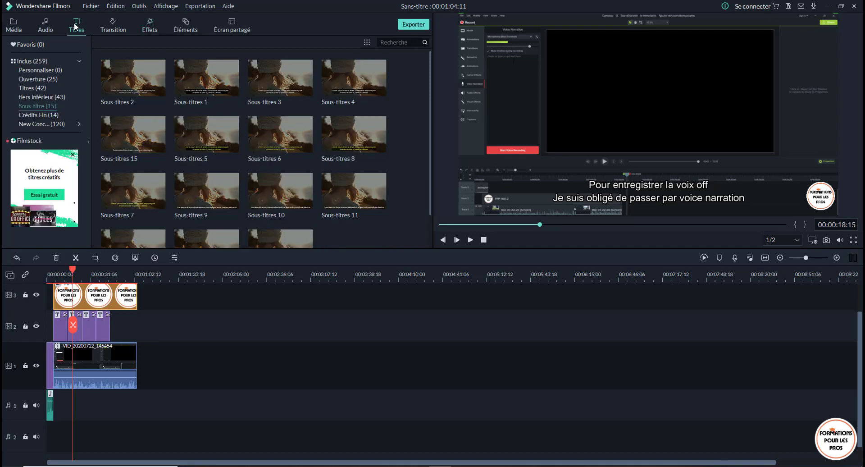
{"action": "left_click", "coordinate": [41, 79]}
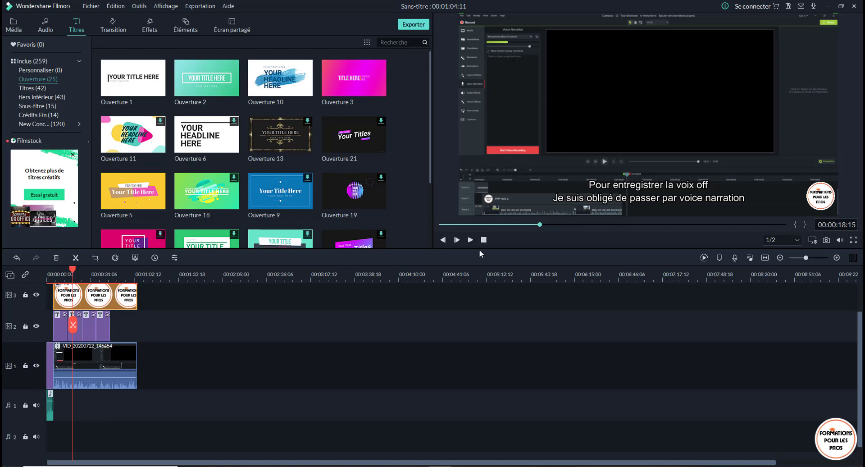
{"action": "left_click", "coordinate": [471, 240]}
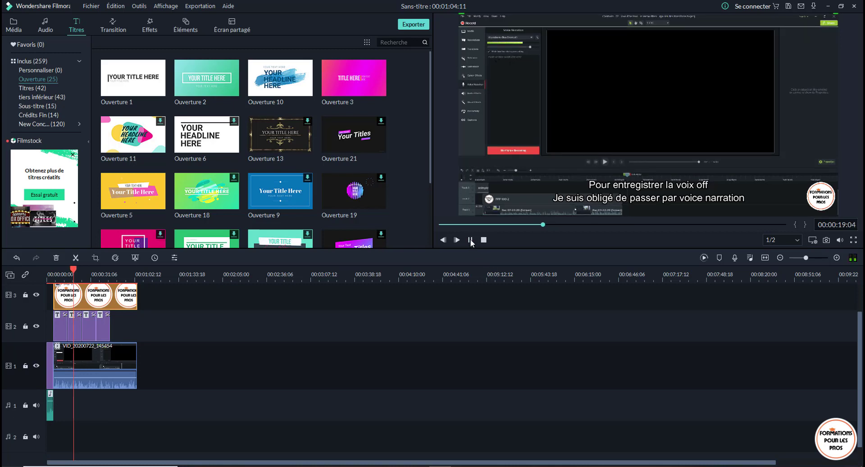
{"action": "left_click", "coordinate": [471, 240]}
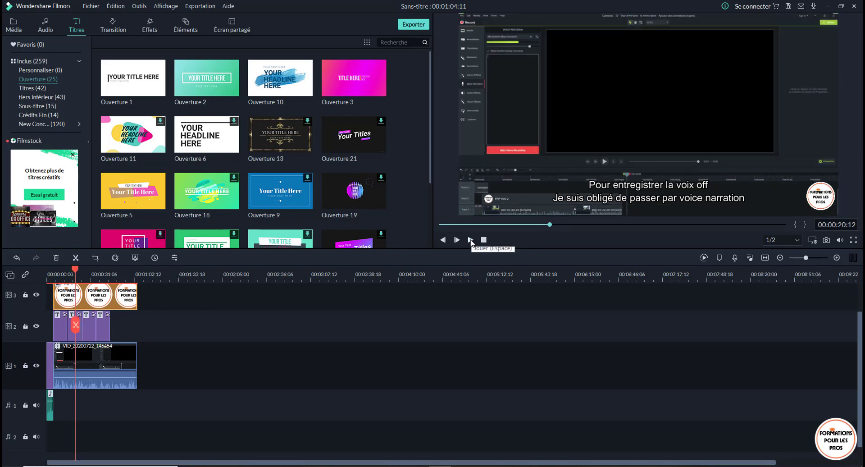